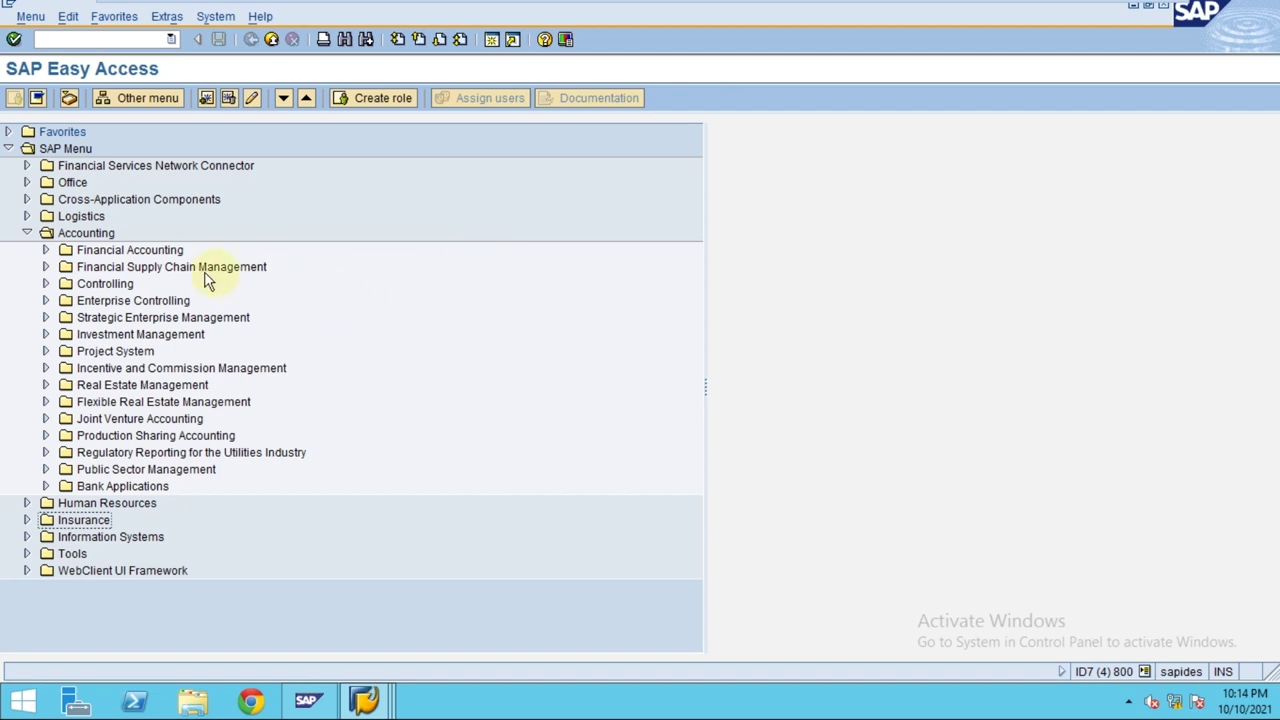
- Expand the Financial Accounting and Fixed Assets folders, collapsing the Asset and Environment subfolders under Fixed Assets
left_click(45, 250)
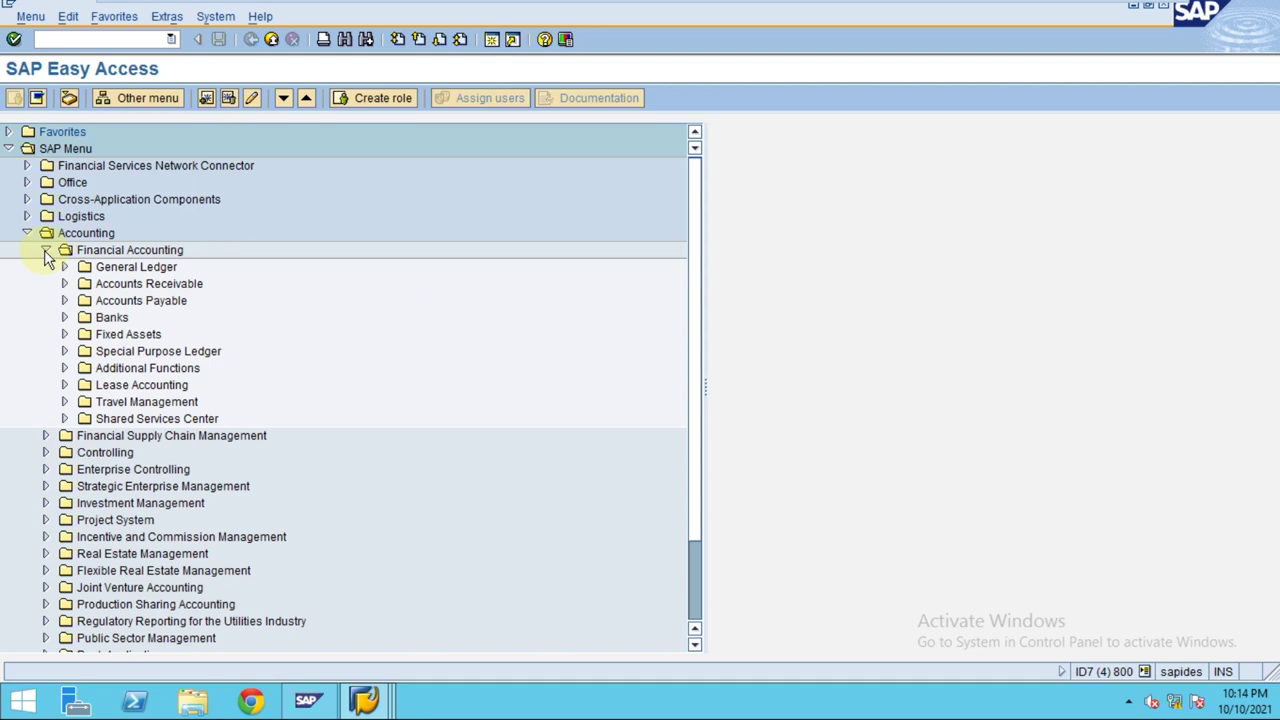
left_click(64, 334)
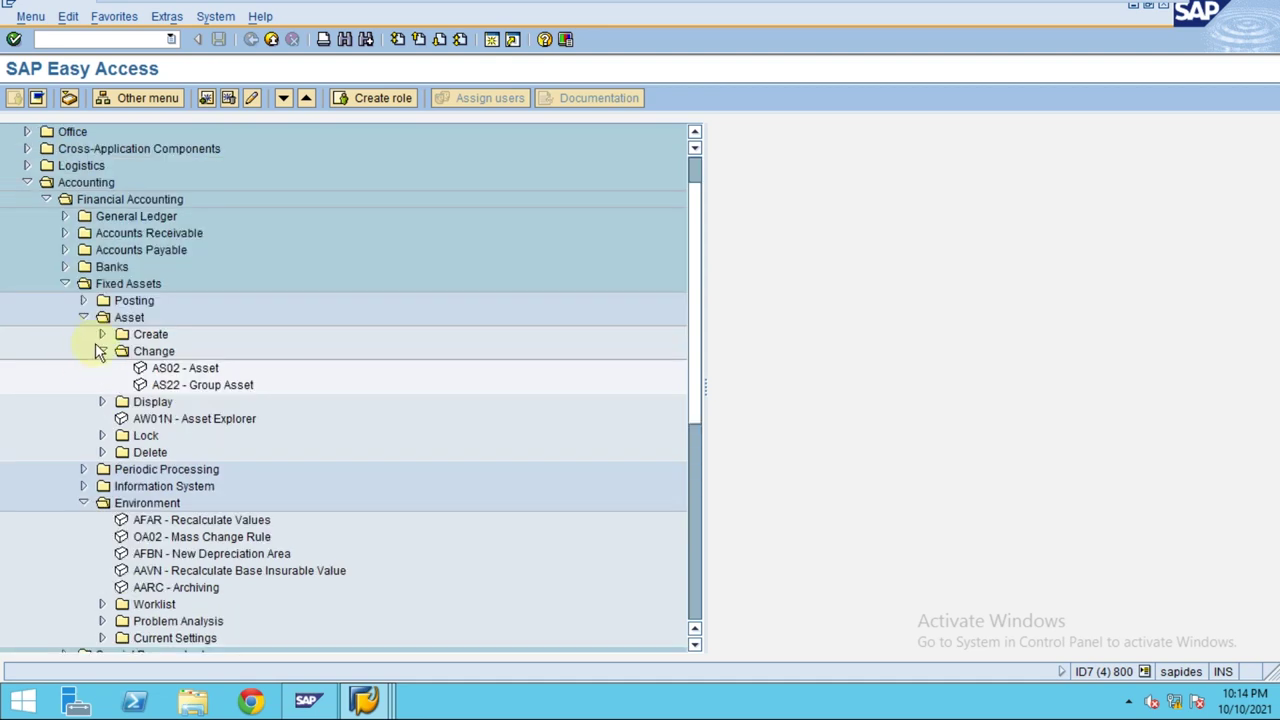
left_click(83, 317)
left_click(83, 368)
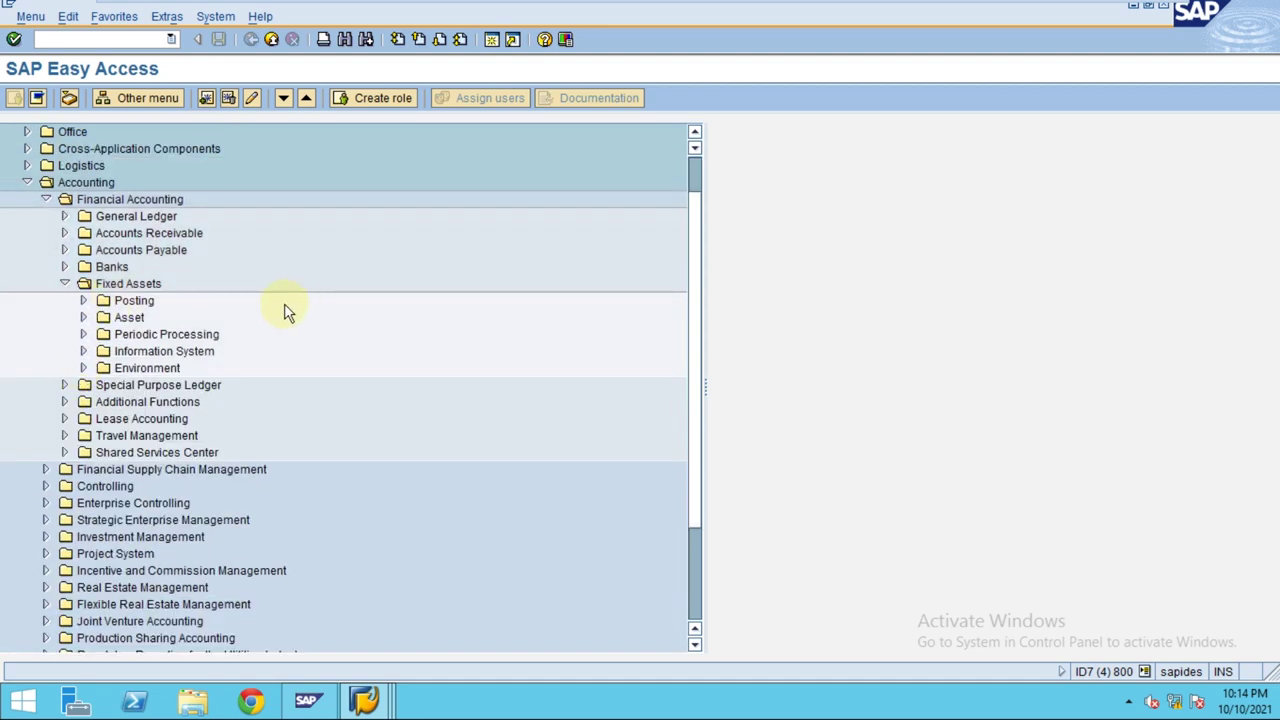
scroll(297, 305, "up", 1)
mouse_move(613, 20)
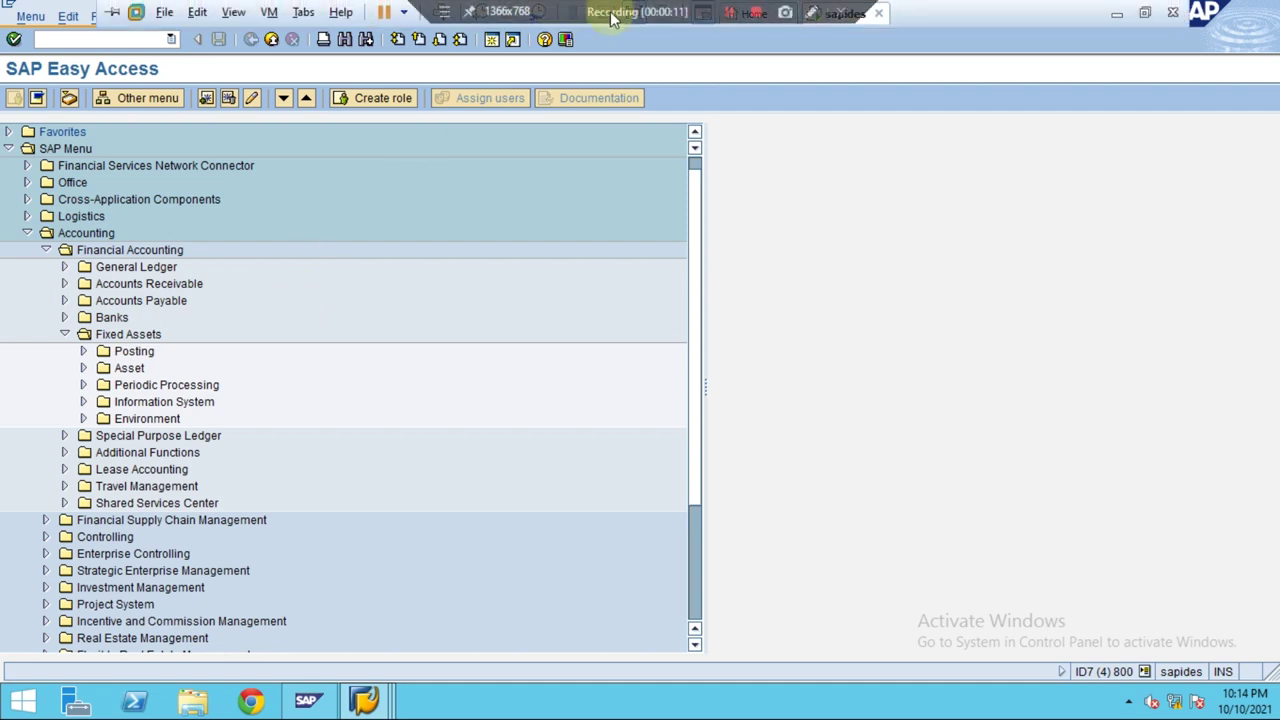
left_click(810, 12)
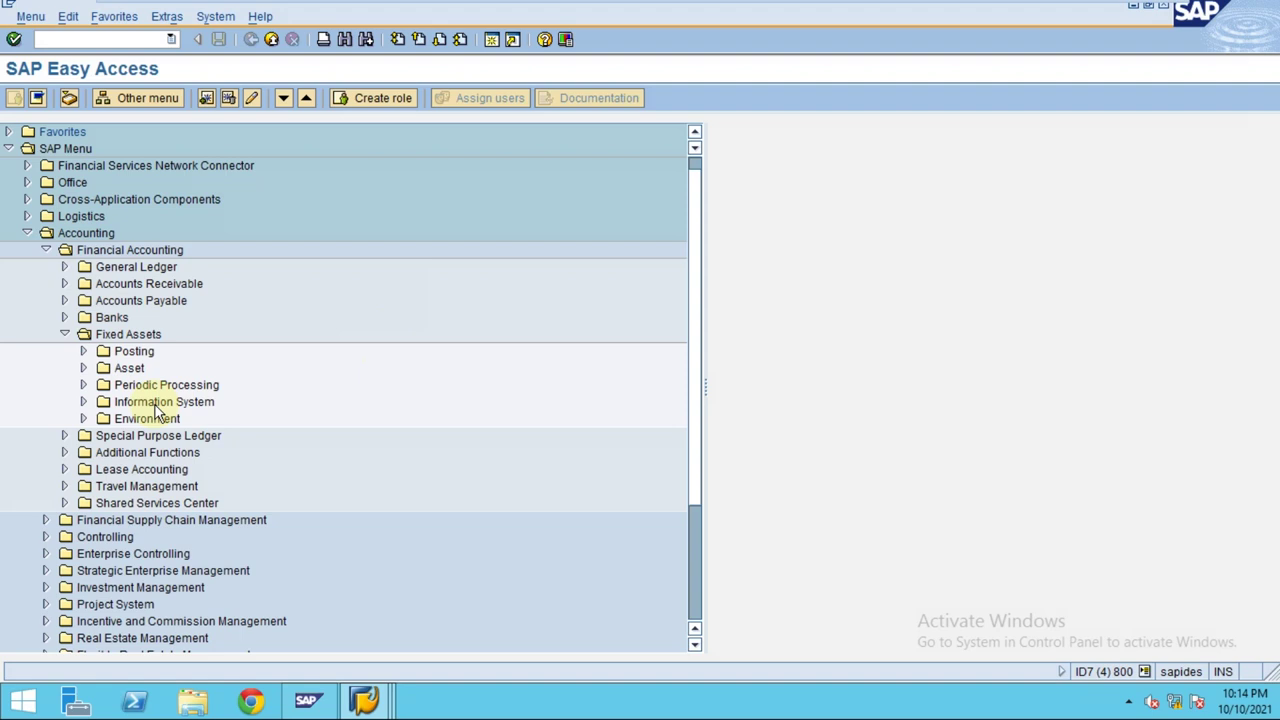
- Open Asset Explorer (AW01N) from the Fixed Assets Asset folder and widen the depreciation areas pane
left_click(83, 368)
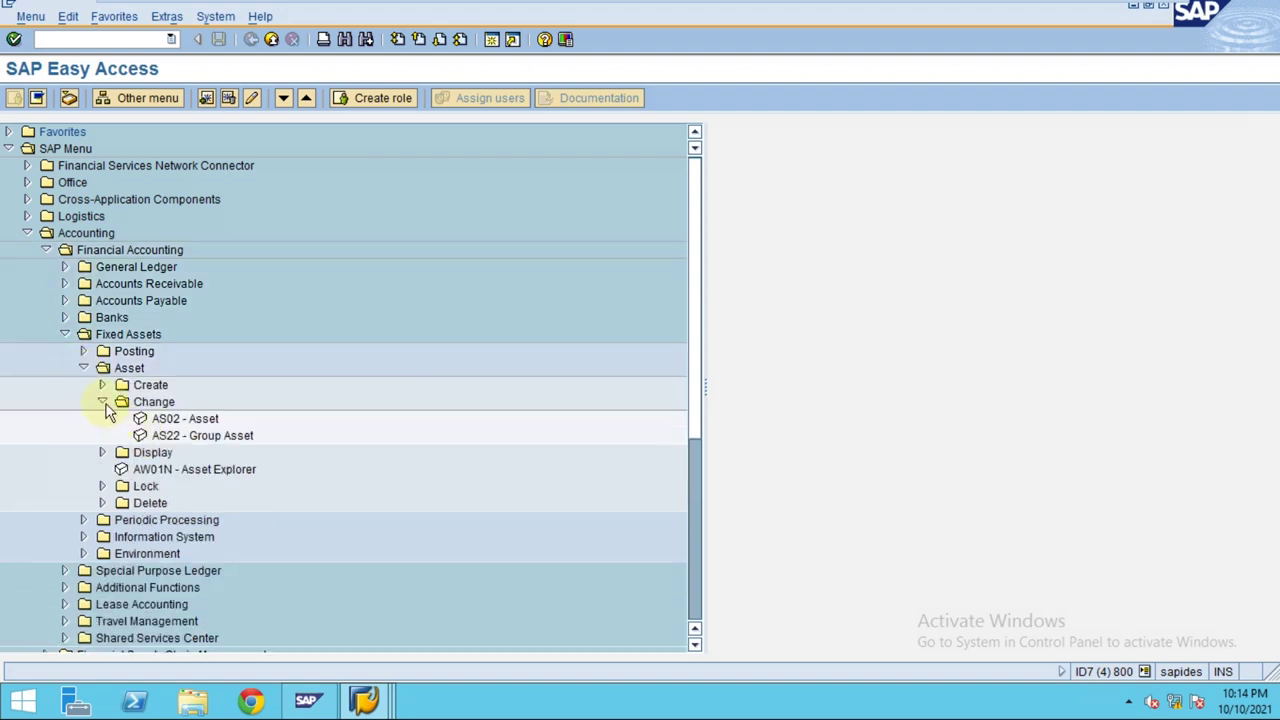
left_click(102, 401)
double_click(168, 436)
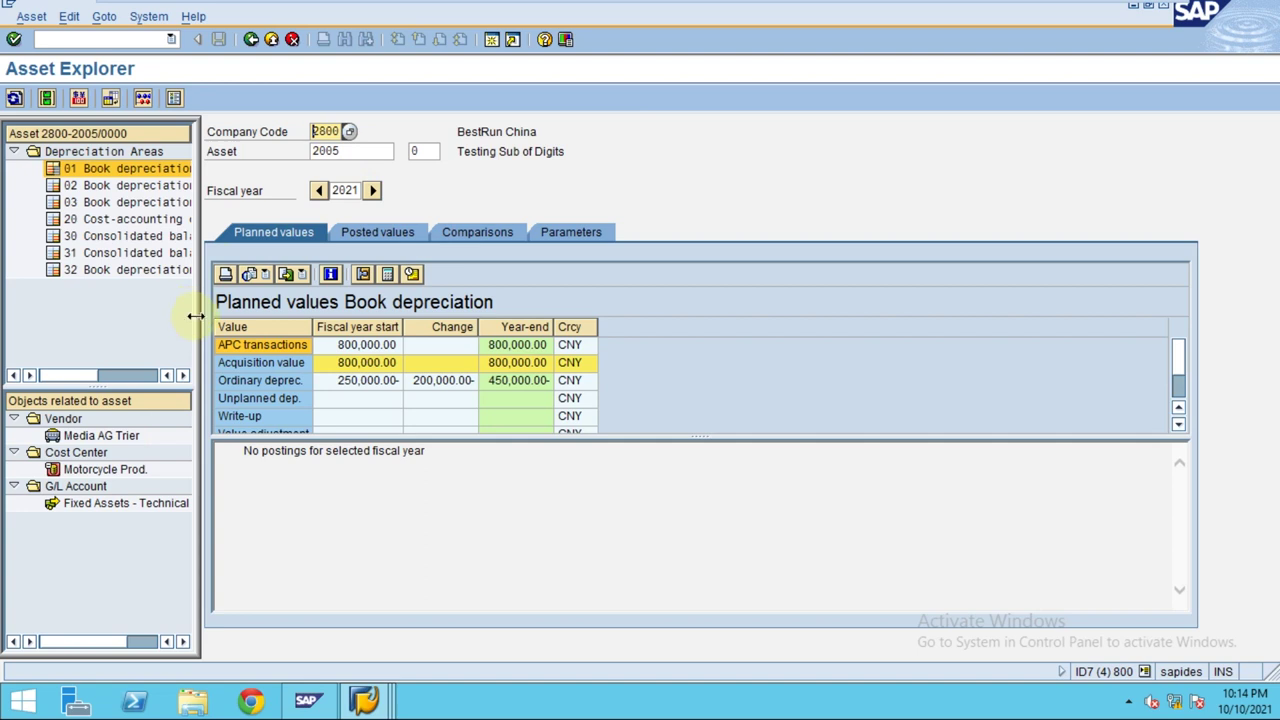
left_click_drag(201, 310, 403, 298)
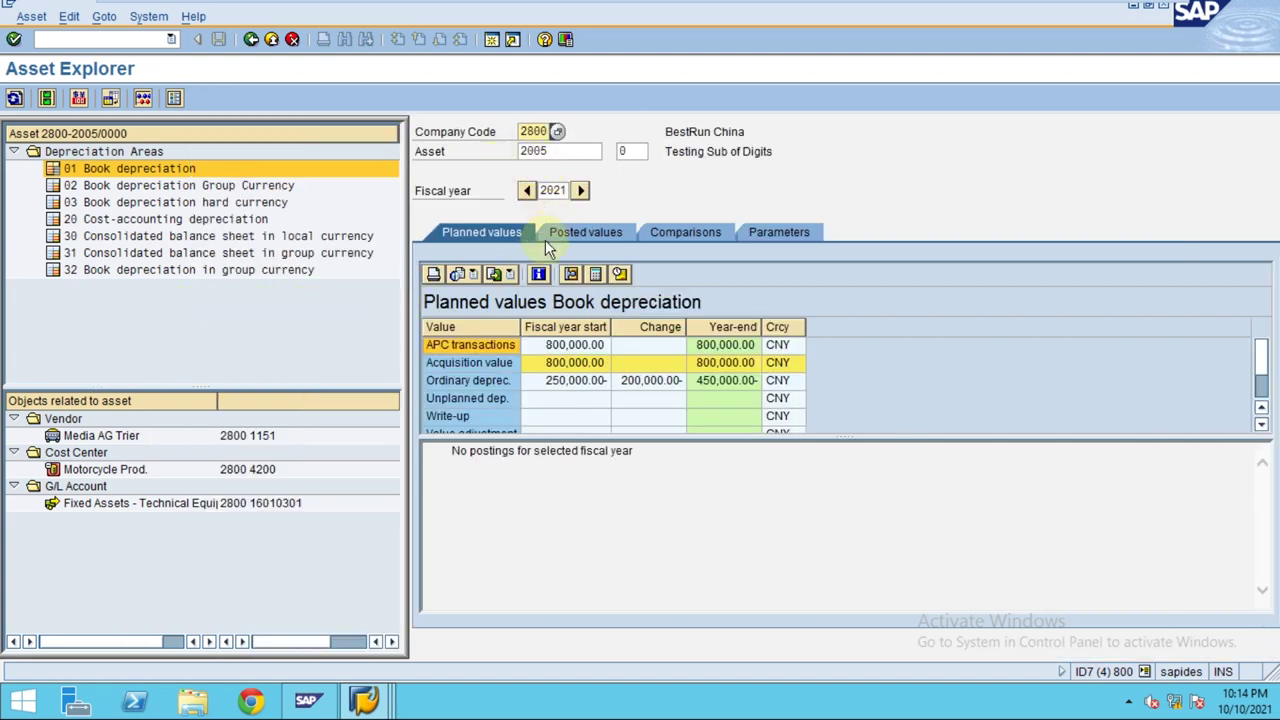
- Examine the planned book depreciation values of asset 2005 for fiscal year 2021, including APC transactions and ordinary depreciation
left_click_drag(556, 152, 494, 163)
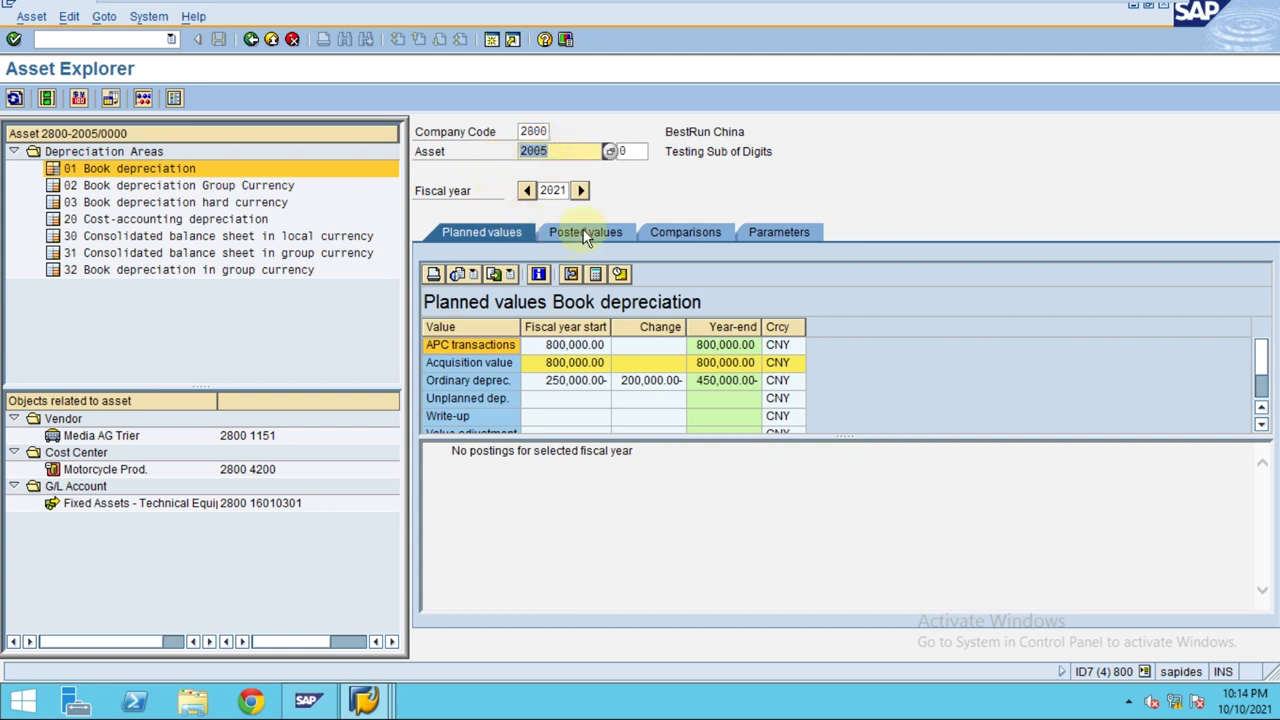
left_click(571, 350)
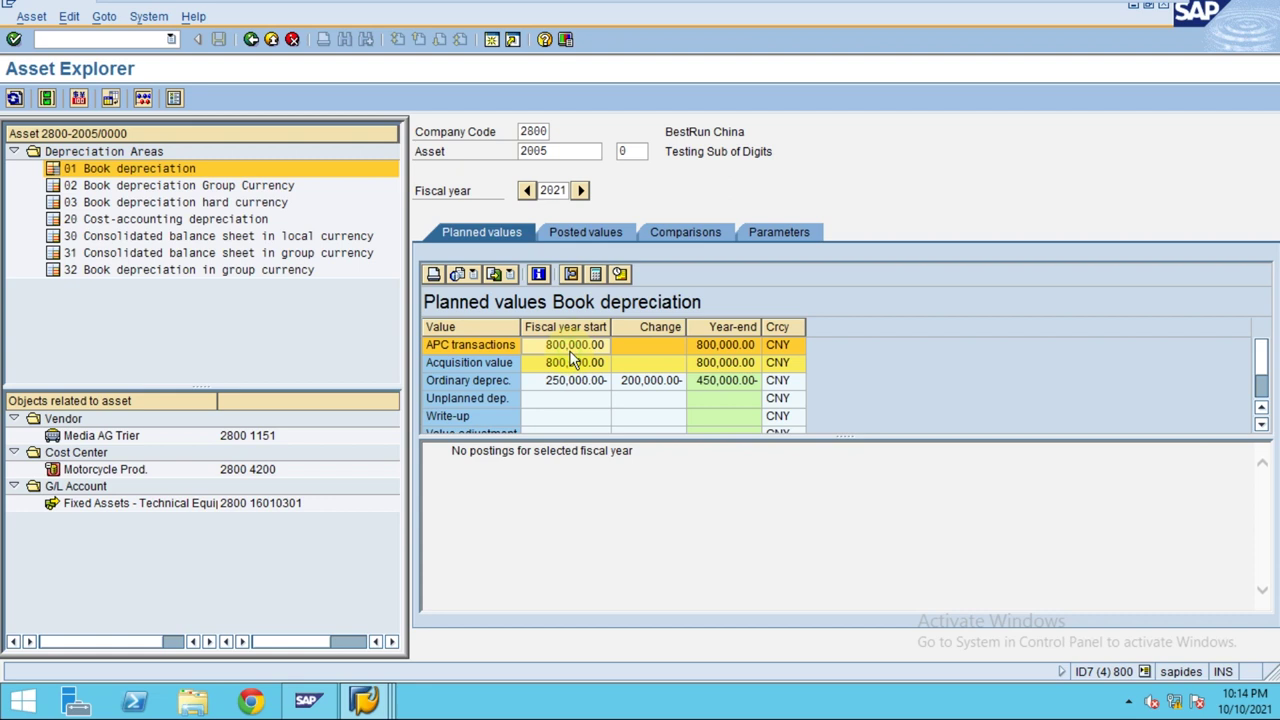
left_click(573, 380)
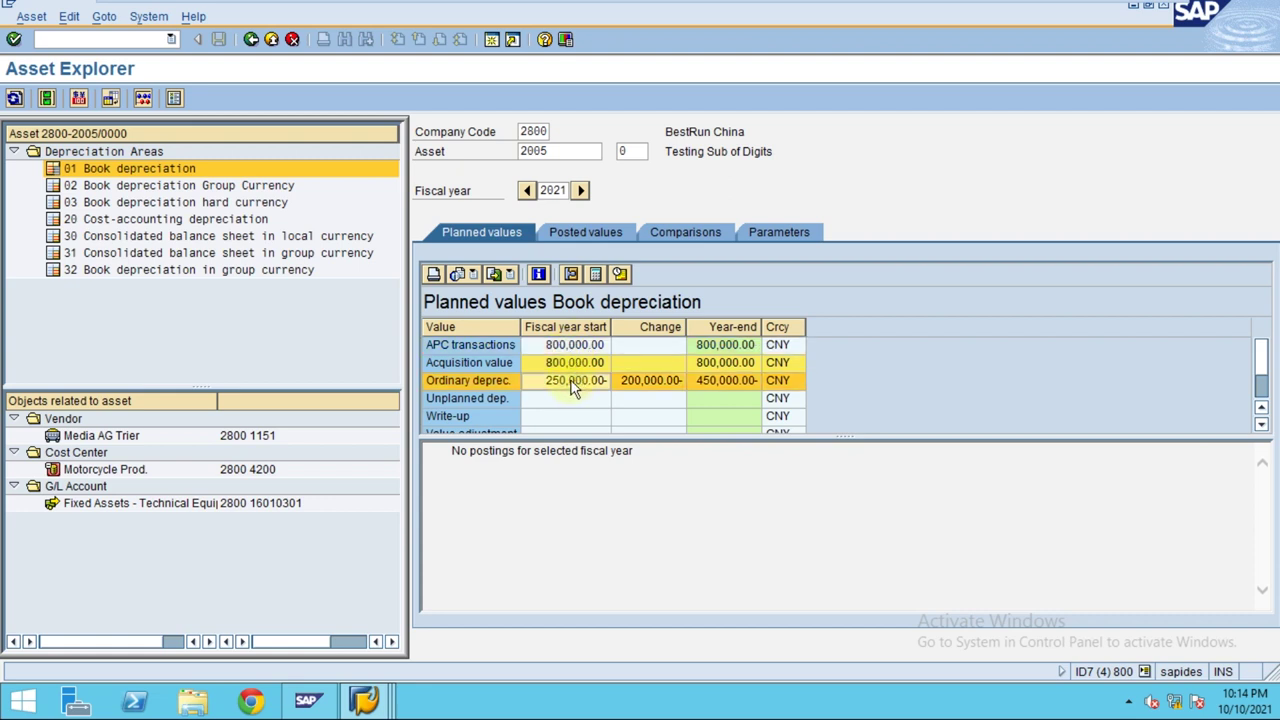
left_click(569, 238)
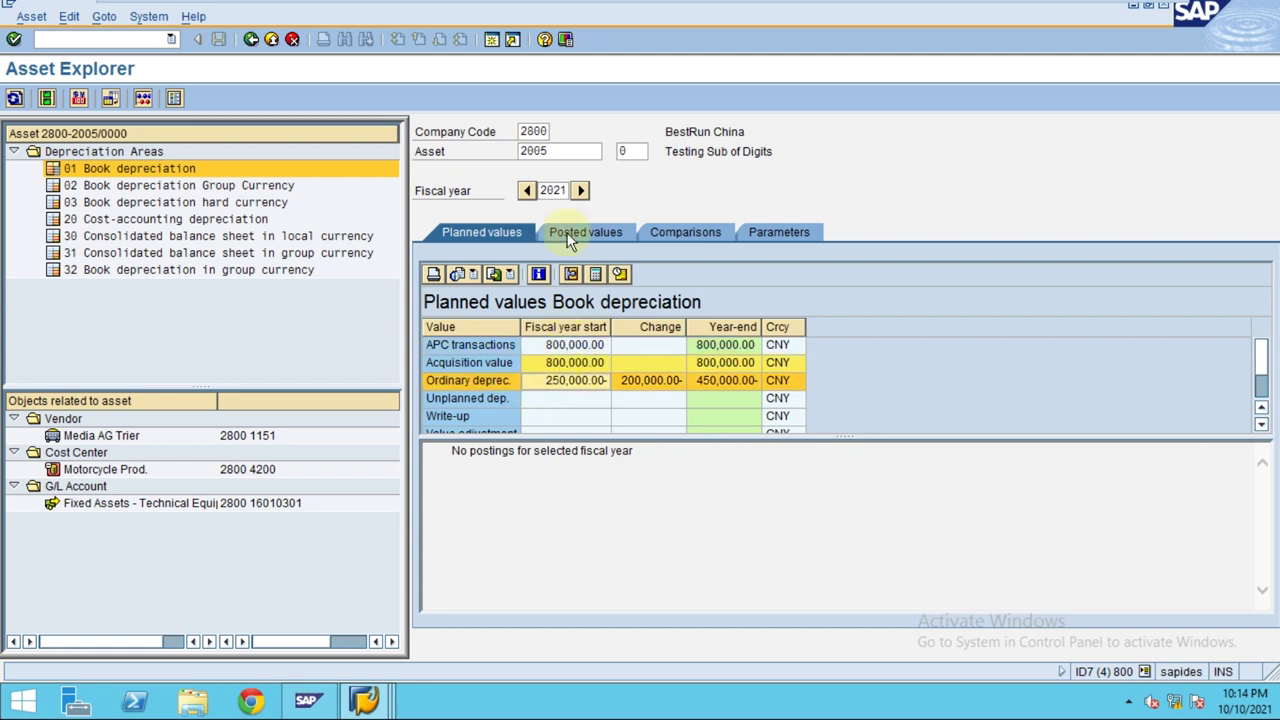
- Switch to fiscal year 2020 and examine the acquisition transaction's amount, transaction type and asset value date
left_click(527, 190)
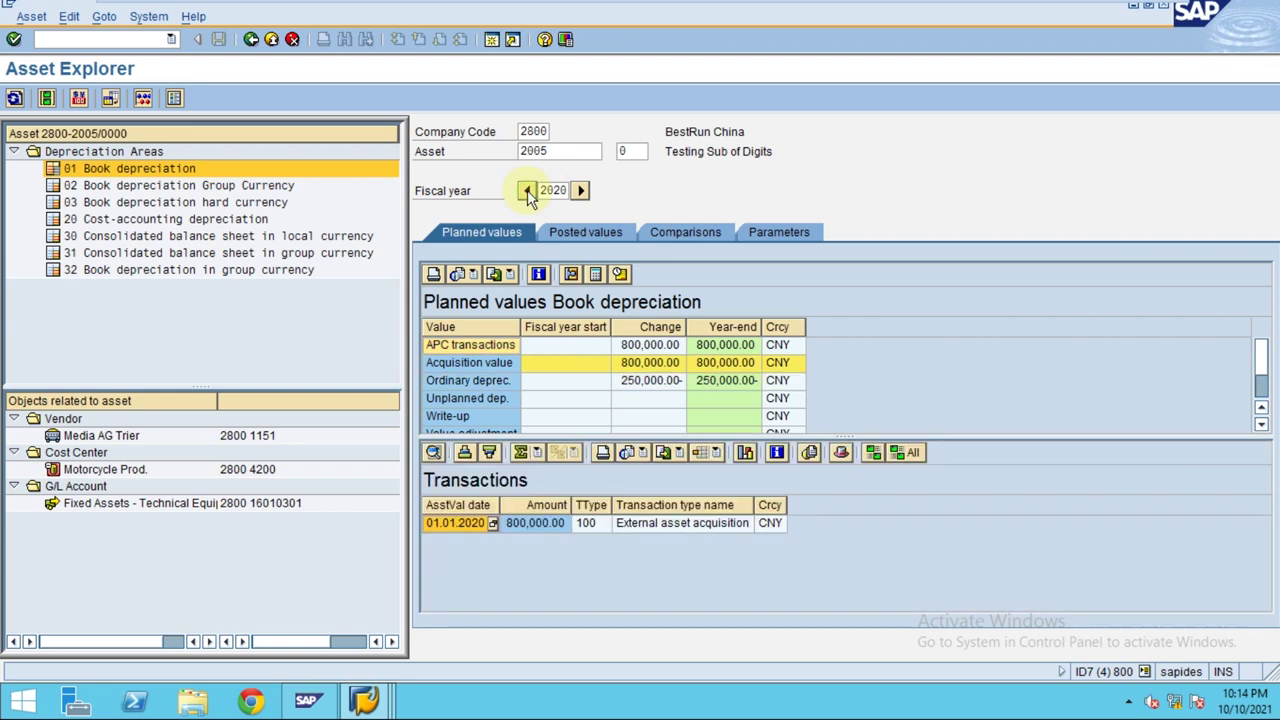
left_click(522, 527)
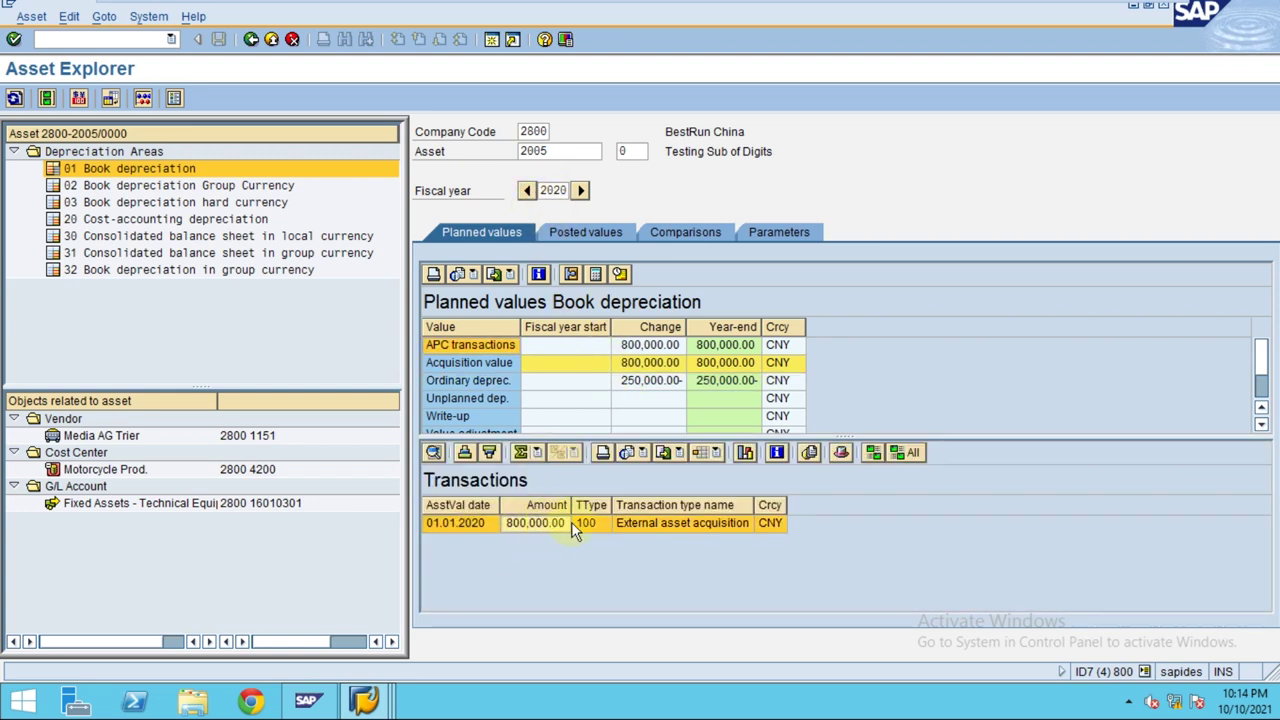
left_click(579, 522)
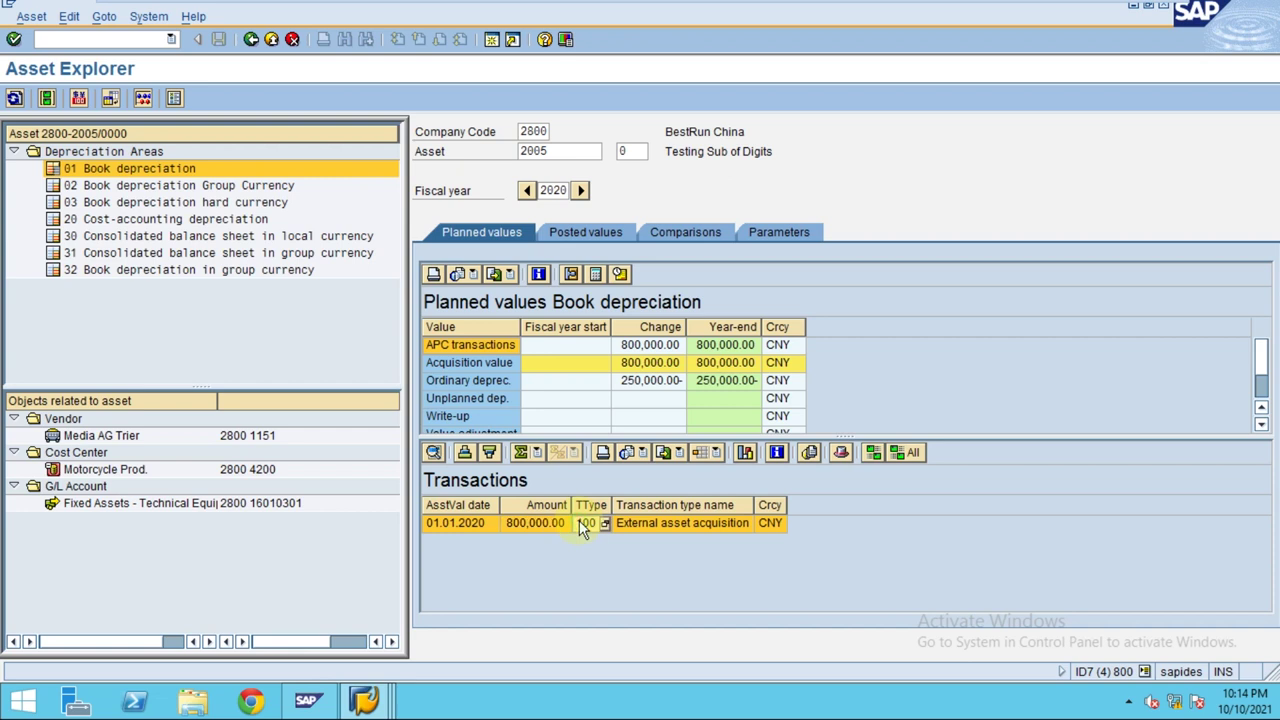
left_click(465, 527)
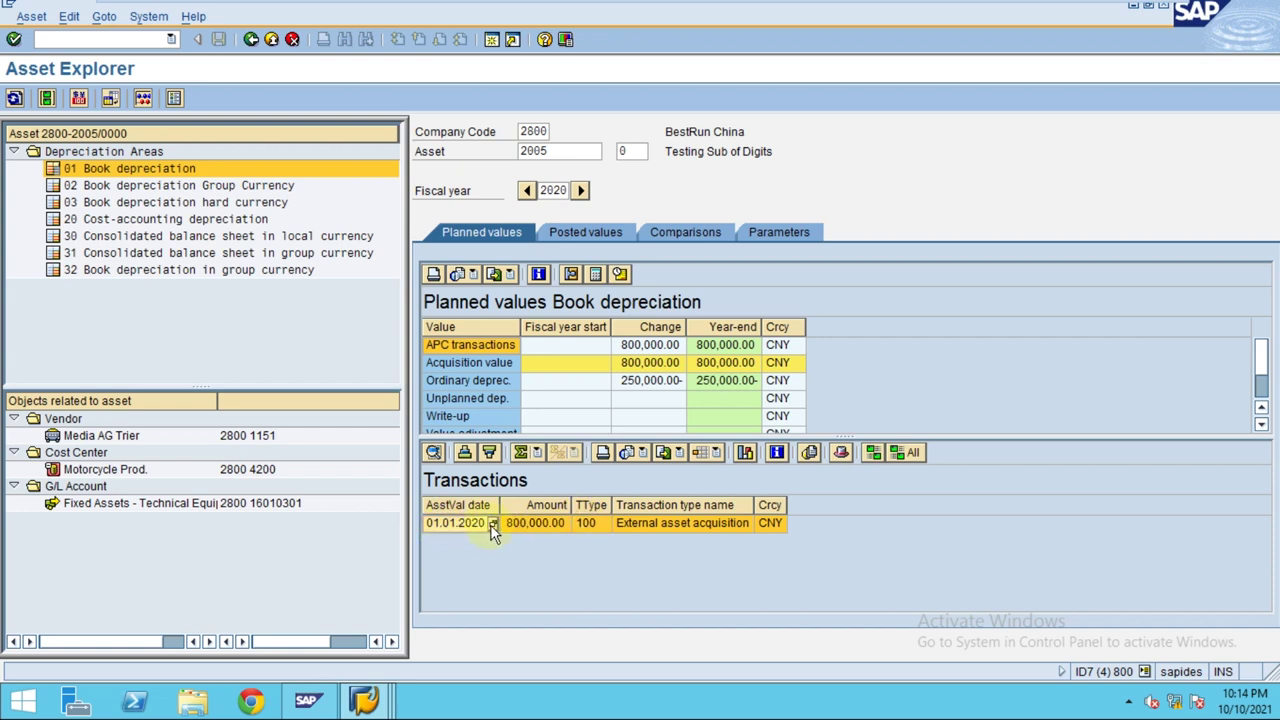
left_click(632, 524)
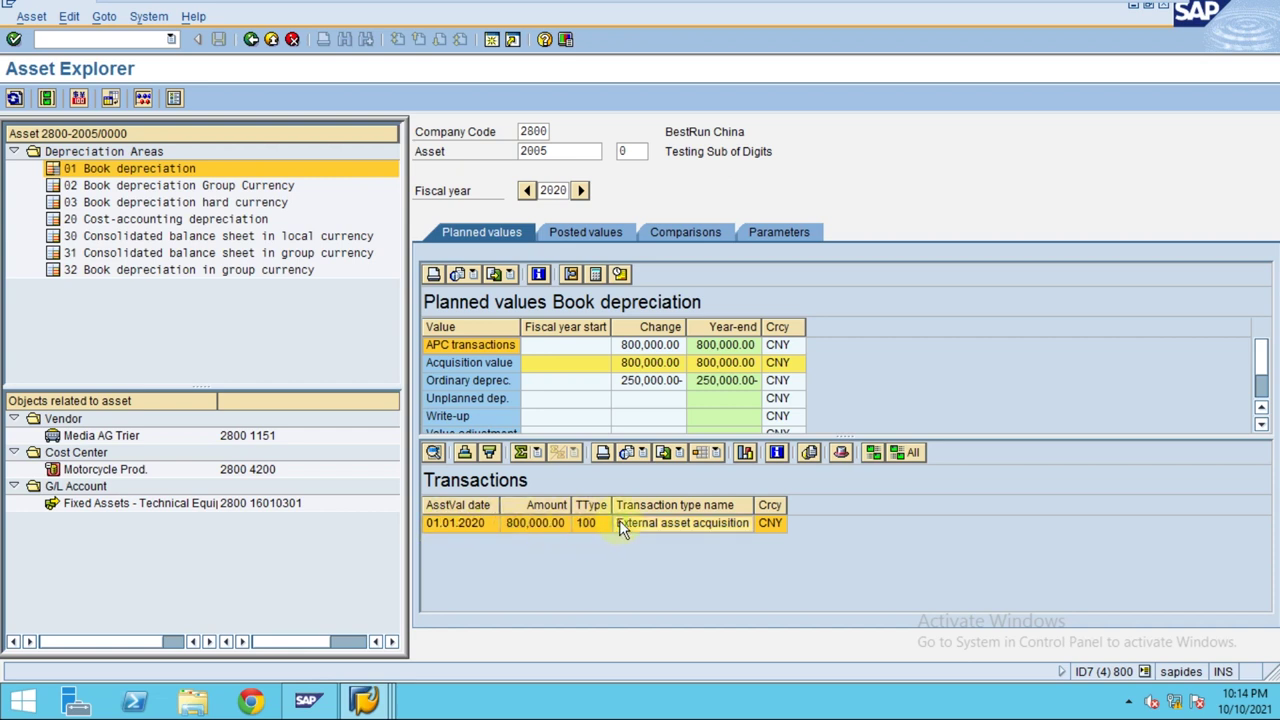
- Show the posted values for 2020 and examine the ordinary depreciation planned for period 6
left_click(586, 232)
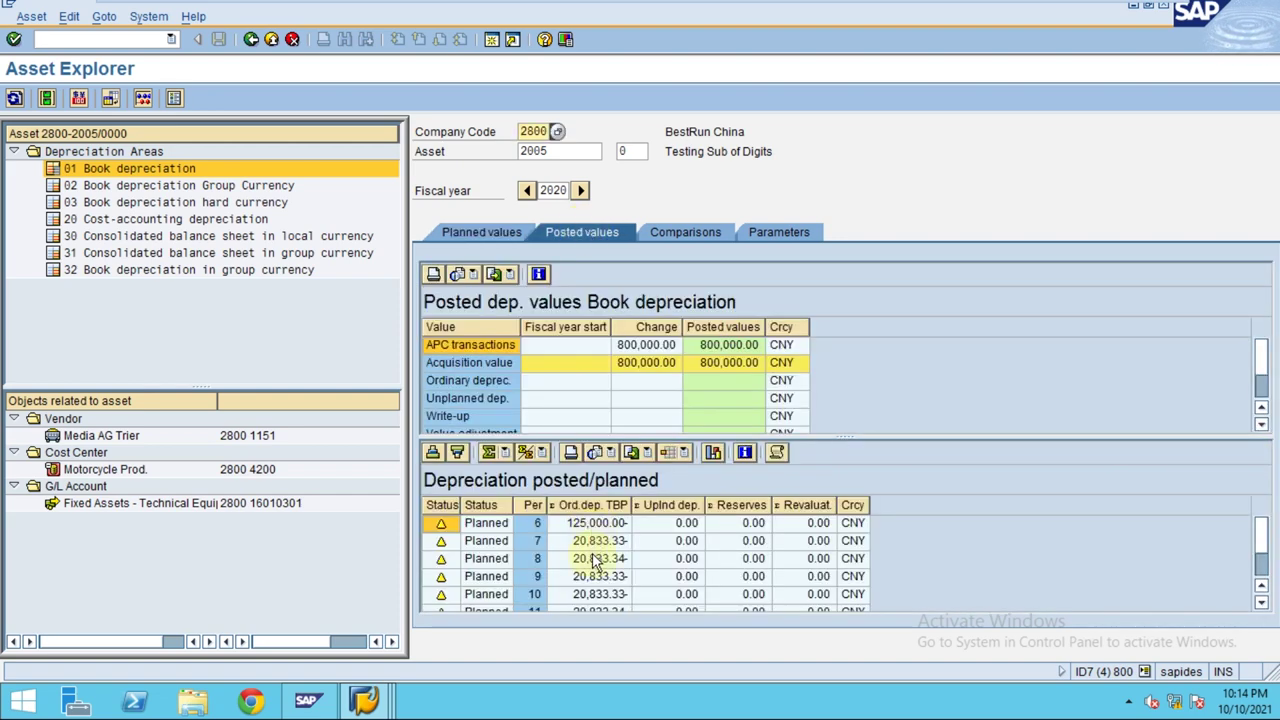
left_click(588, 523)
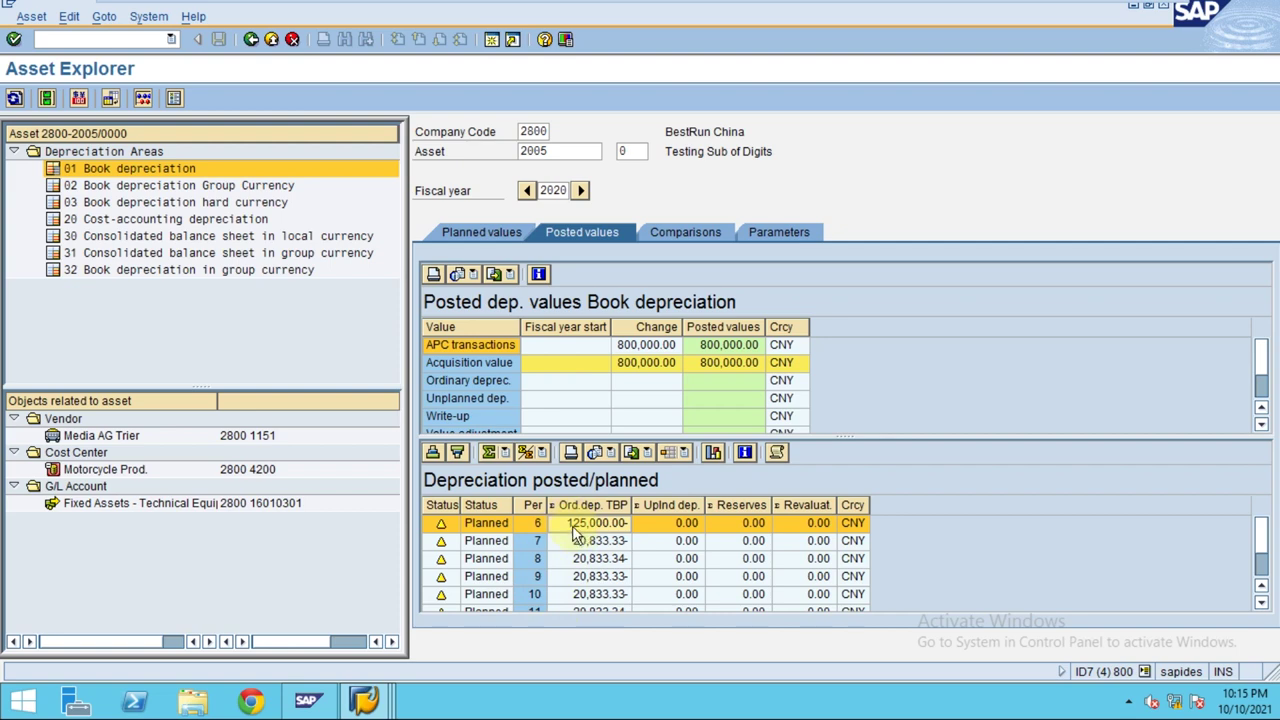
left_click(548, 539)
key("Up")
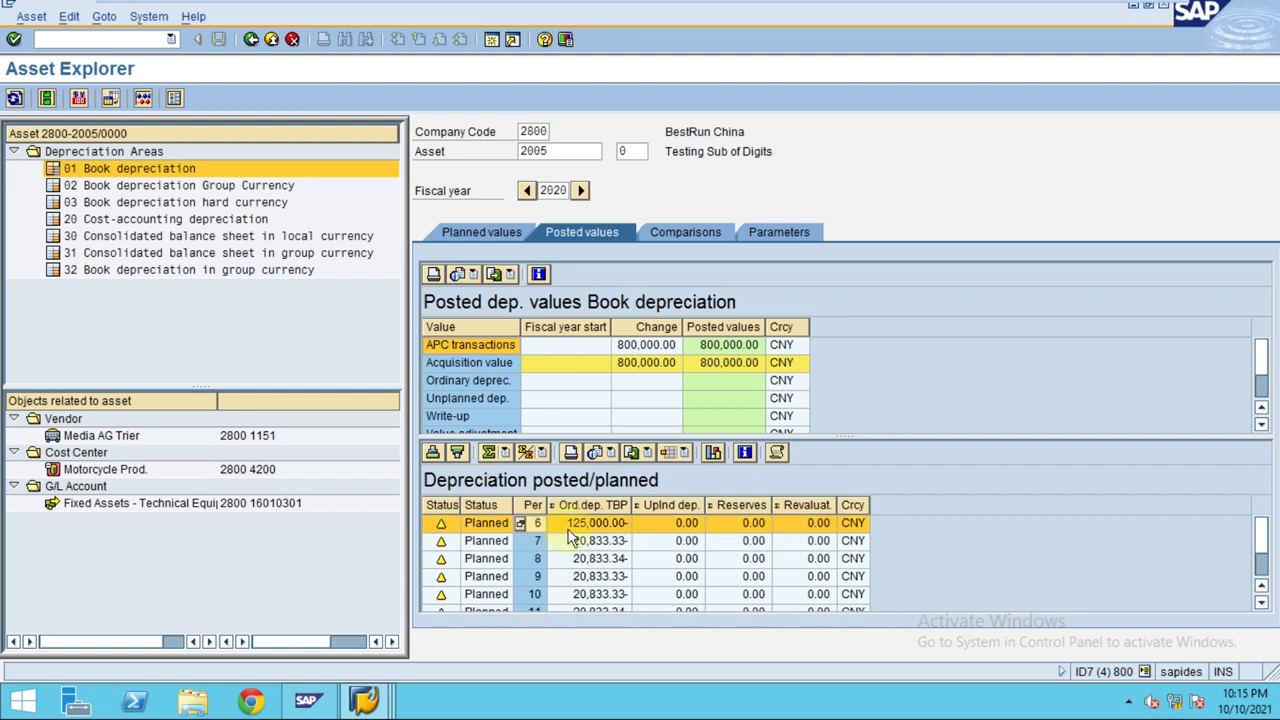
left_click(568, 528)
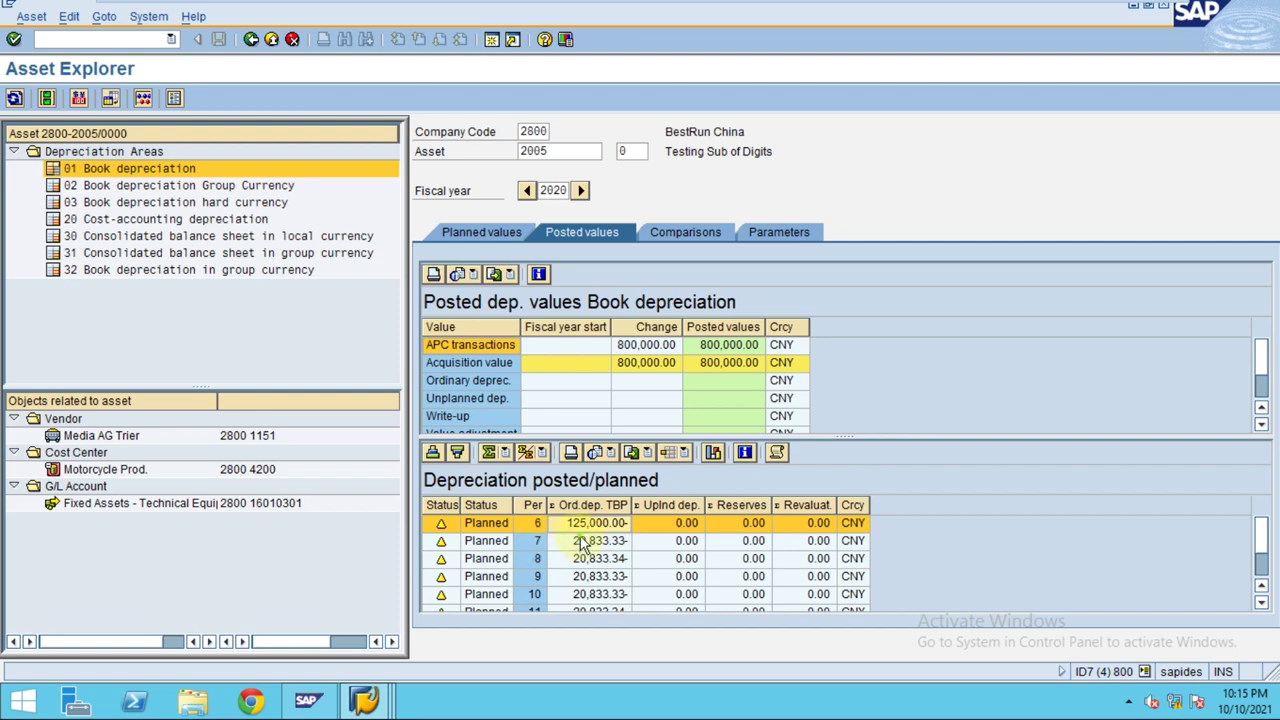
left_click(580, 540)
key("Up")
- Compare the asset's book depreciation across fiscal years 2020 to 2025, checking APC transactions and each year's ordinary depreciation
left_click(668, 232)
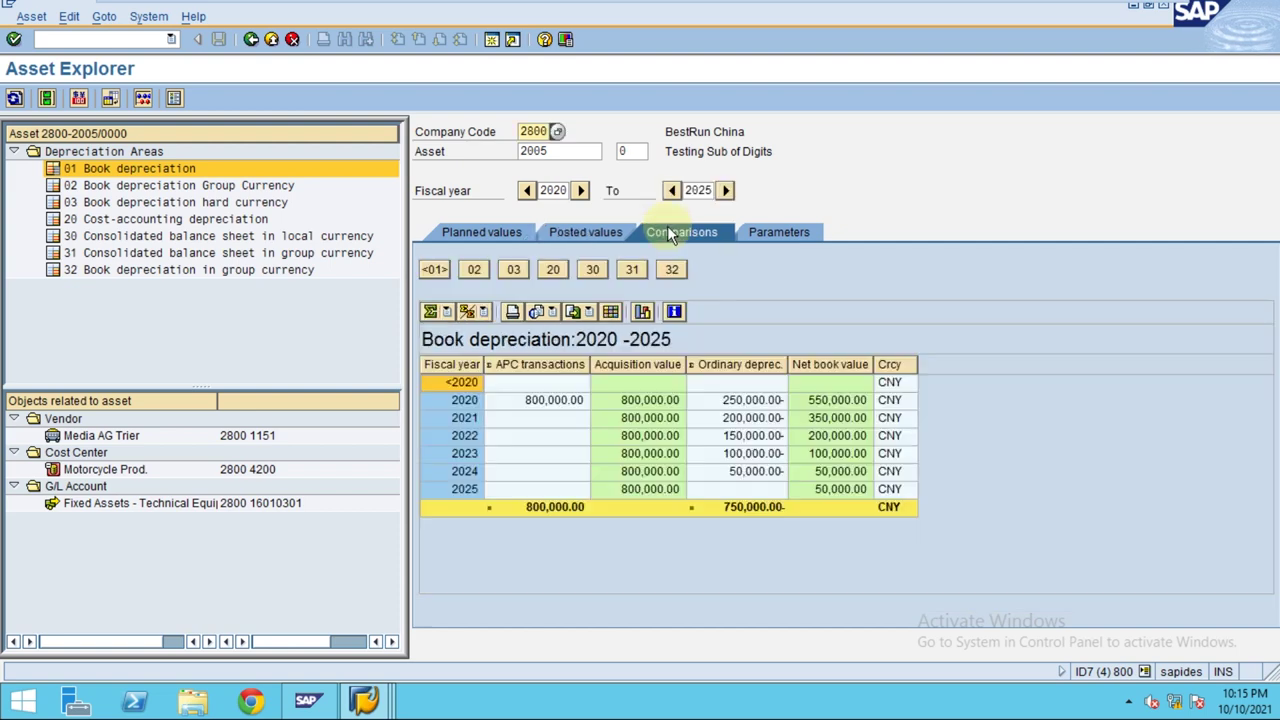
left_click(726, 405)
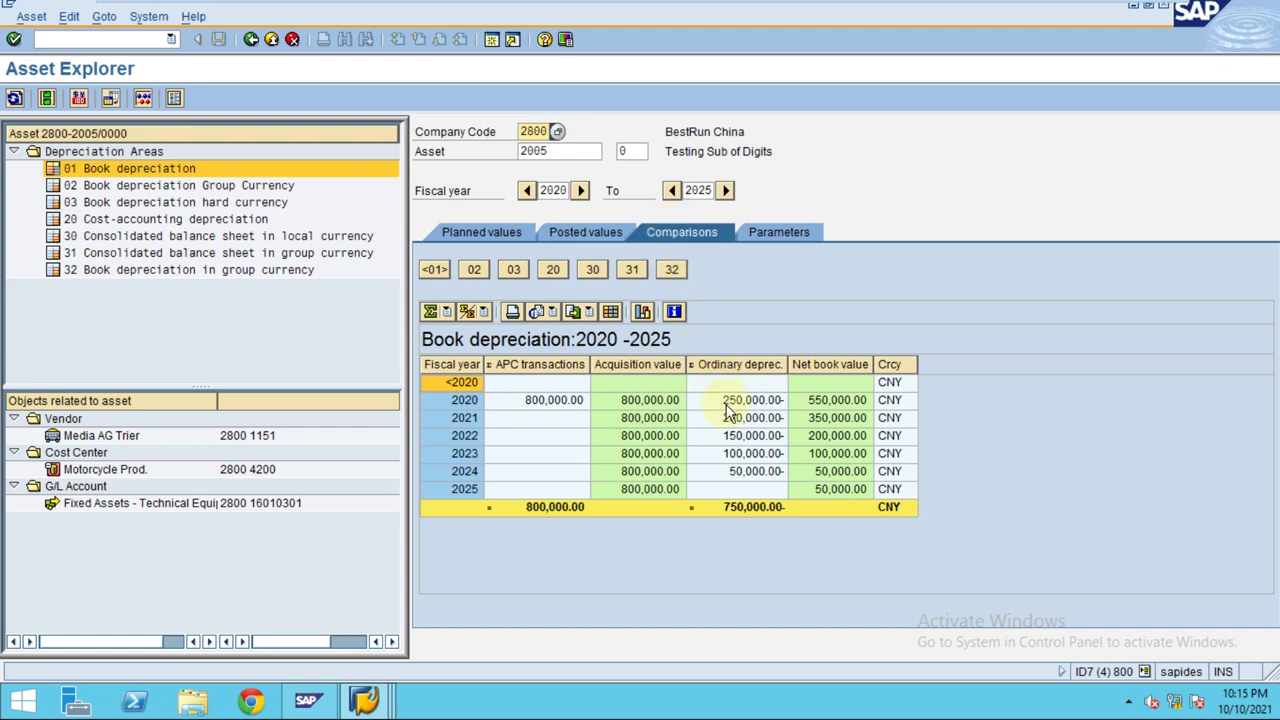
left_click(729, 476)
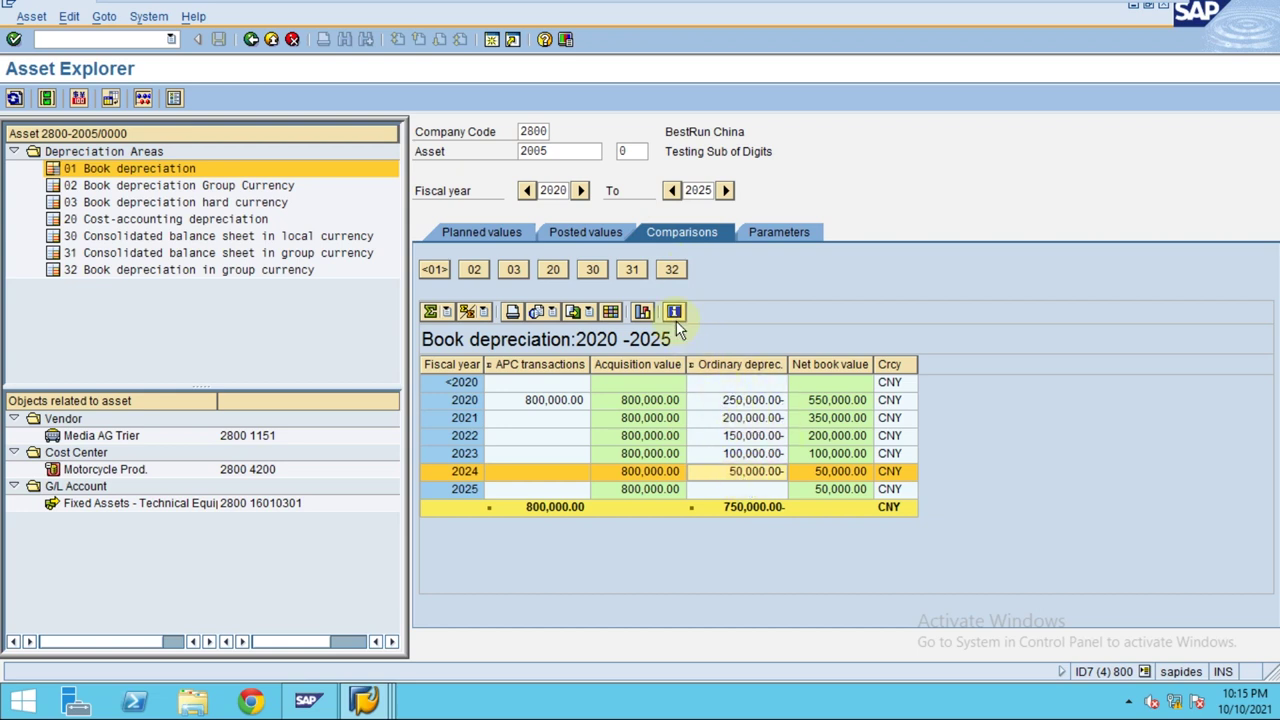
left_click(559, 400)
left_click(758, 418)
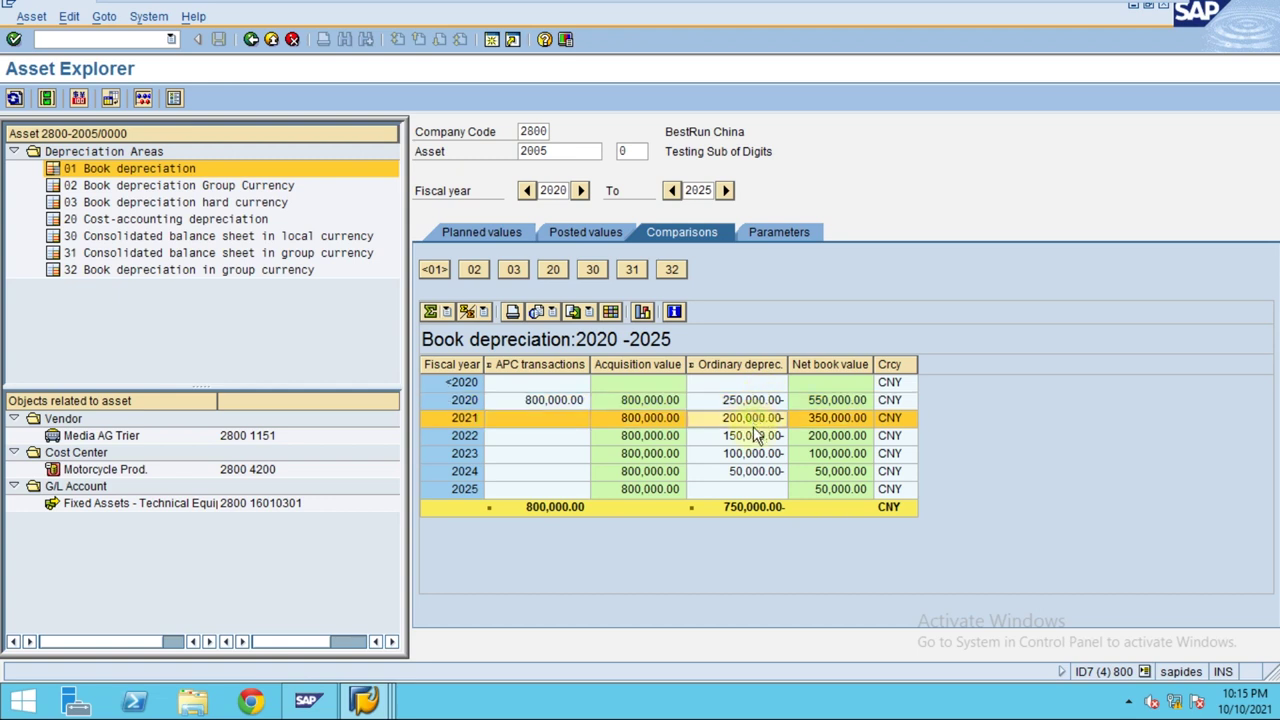
left_click(758, 436)
left_click(760, 453)
left_click(762, 471)
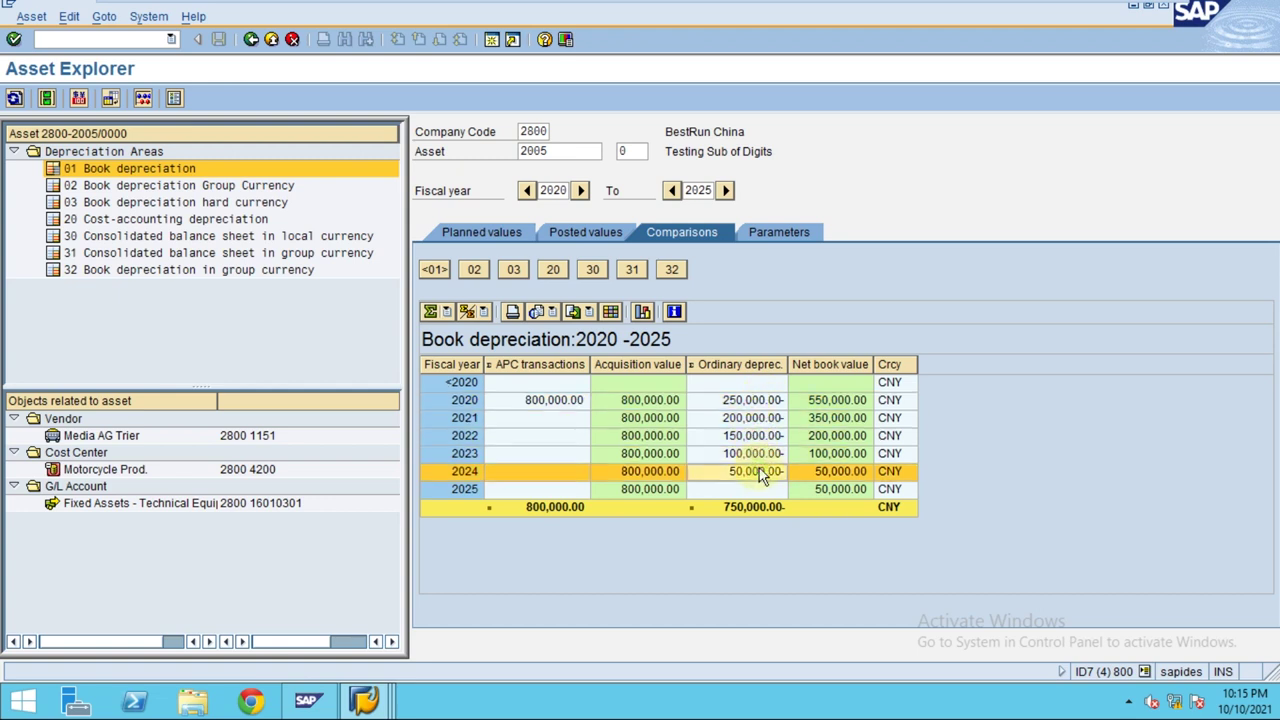
mouse_move(563, 6)
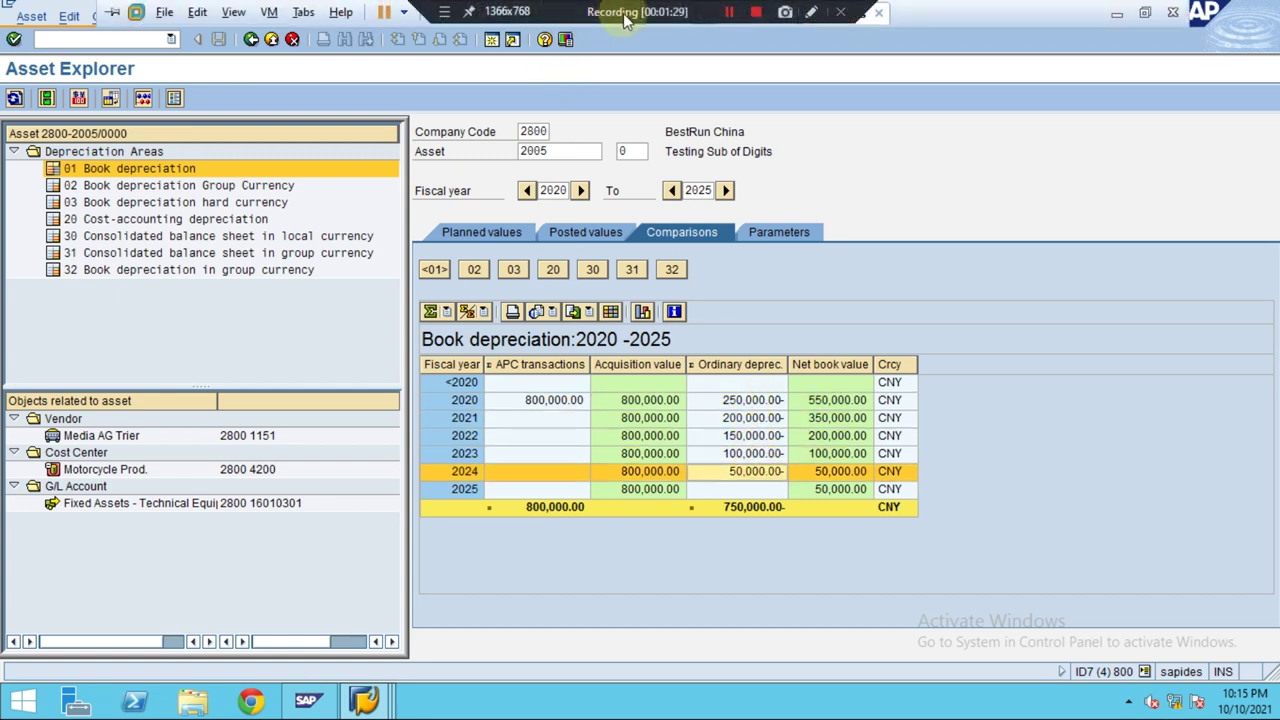
left_click(811, 12)
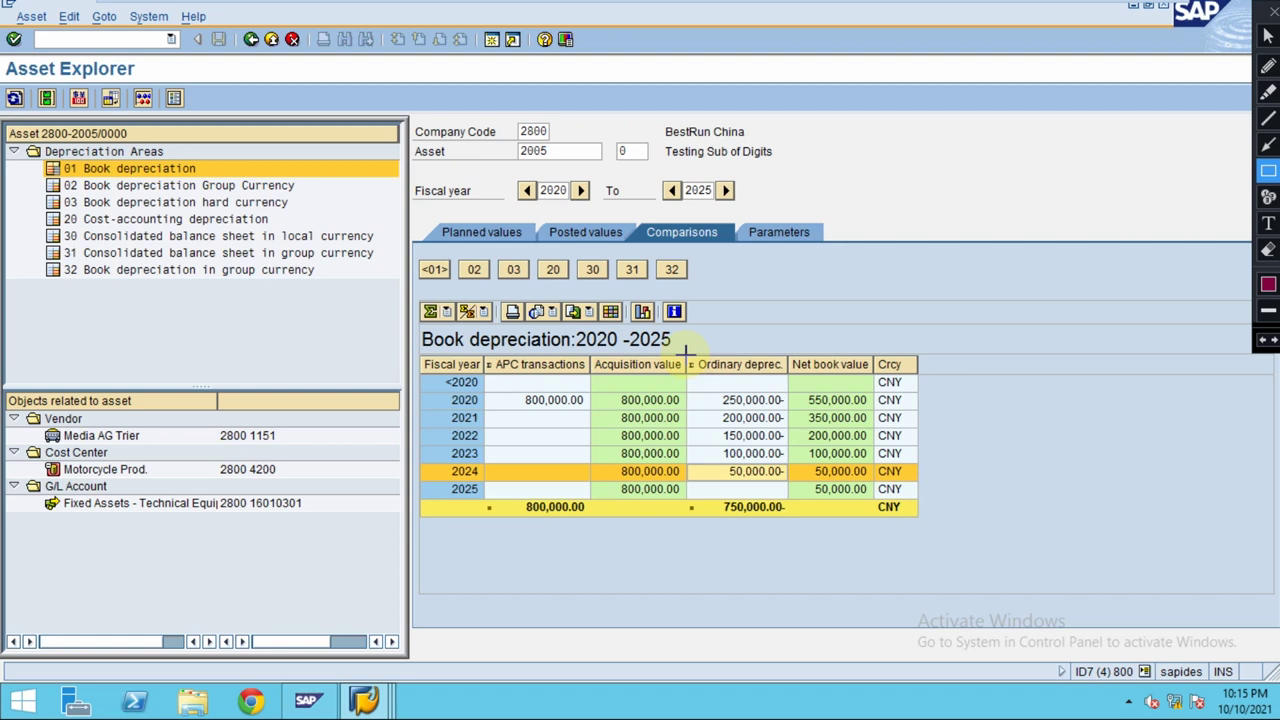
left_click_drag(686, 352, 791, 492)
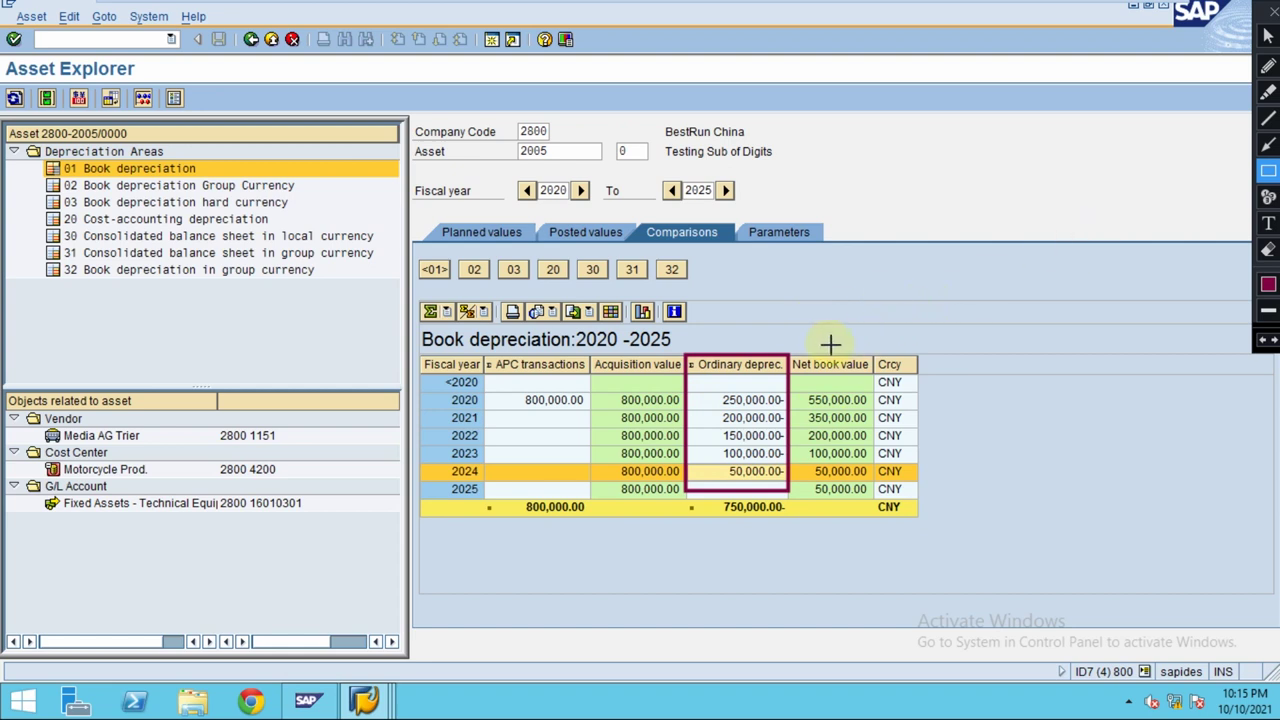
left_click_drag(797, 392, 872, 500)
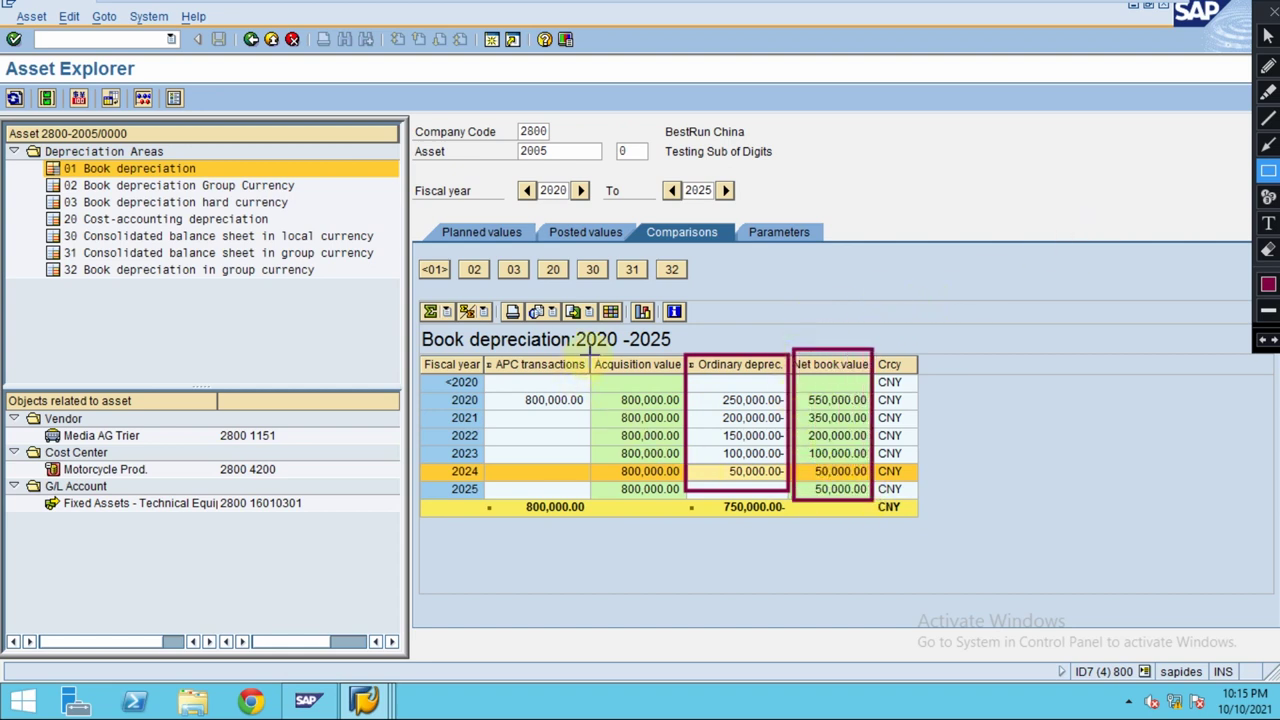
left_click_drag(489, 356, 591, 417)
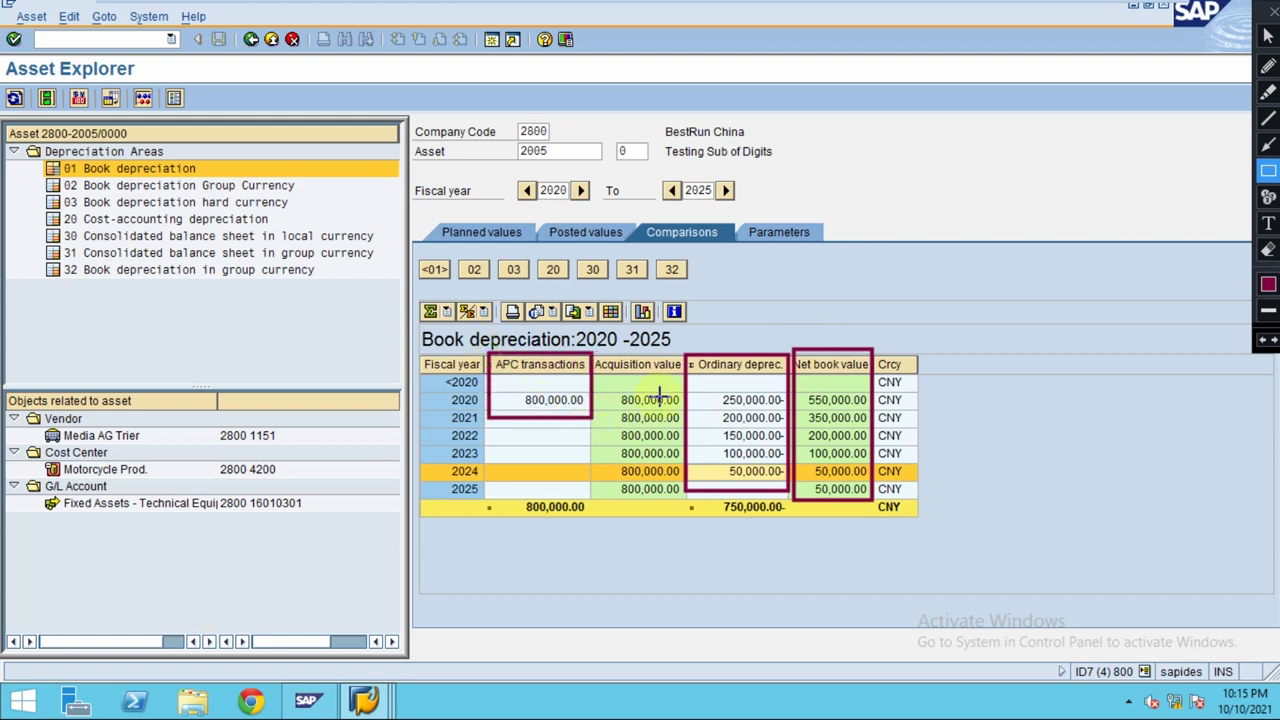
left_click(1267, 144)
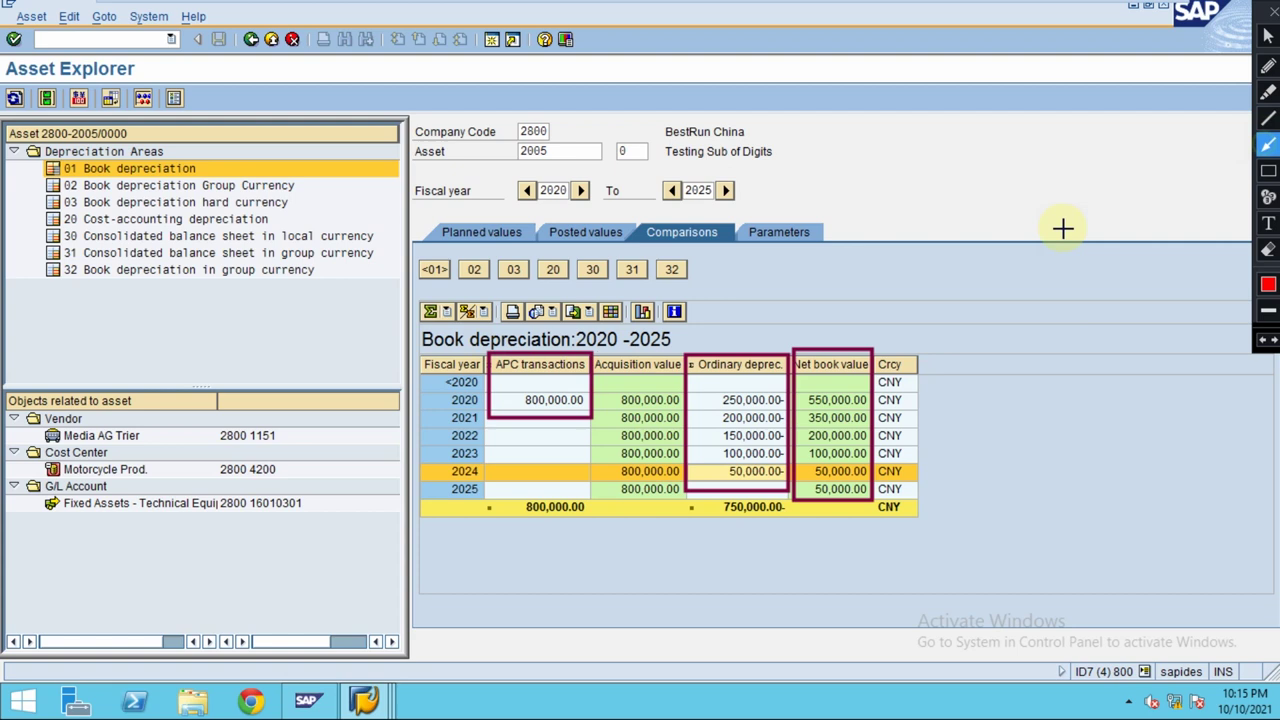
left_click_drag(629, 560, 630, 497)
key("Escape")
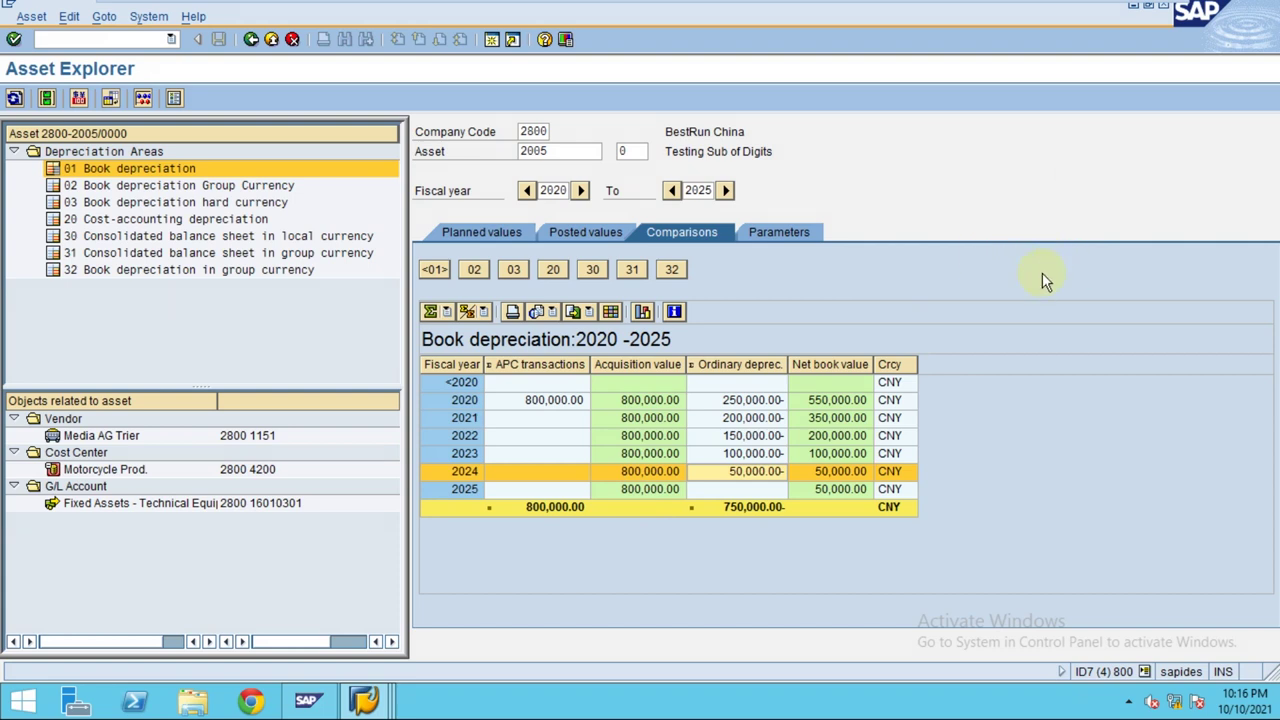
- Show the depreciation parameters of asset 2005 and examine its depreciation key and the method description
left_click(781, 232)
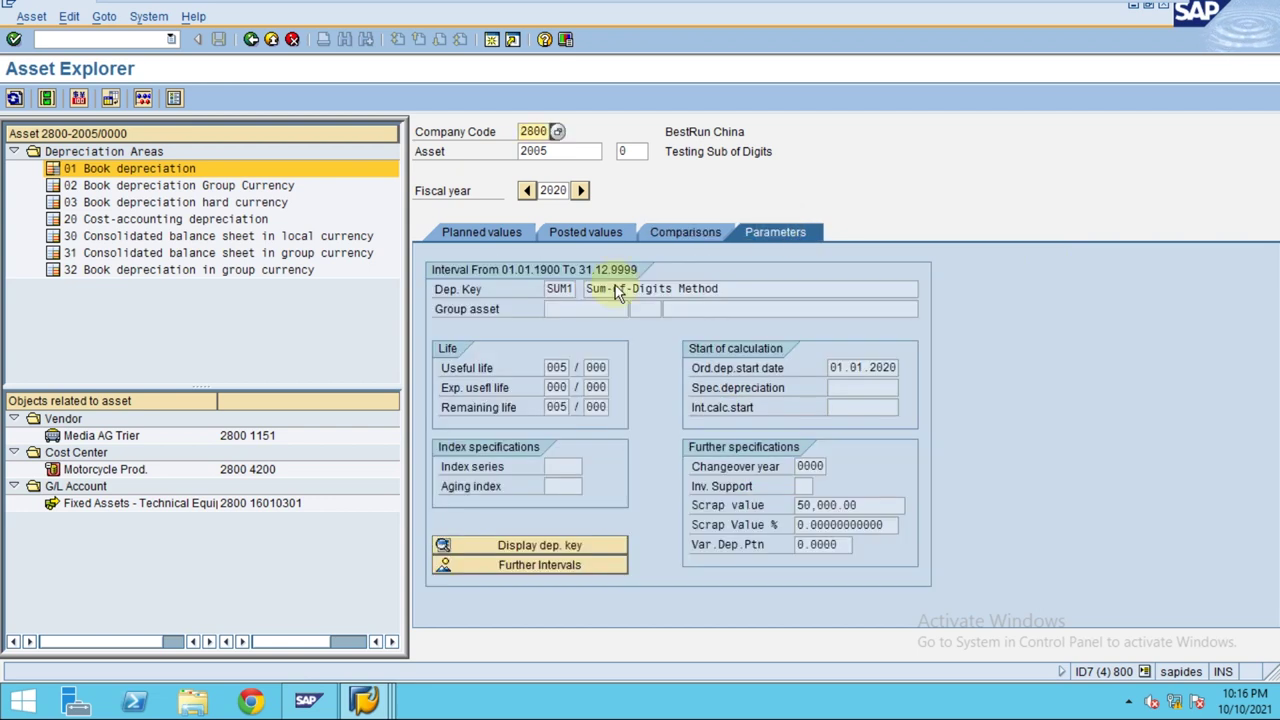
left_click_drag(748, 287, 560, 287)
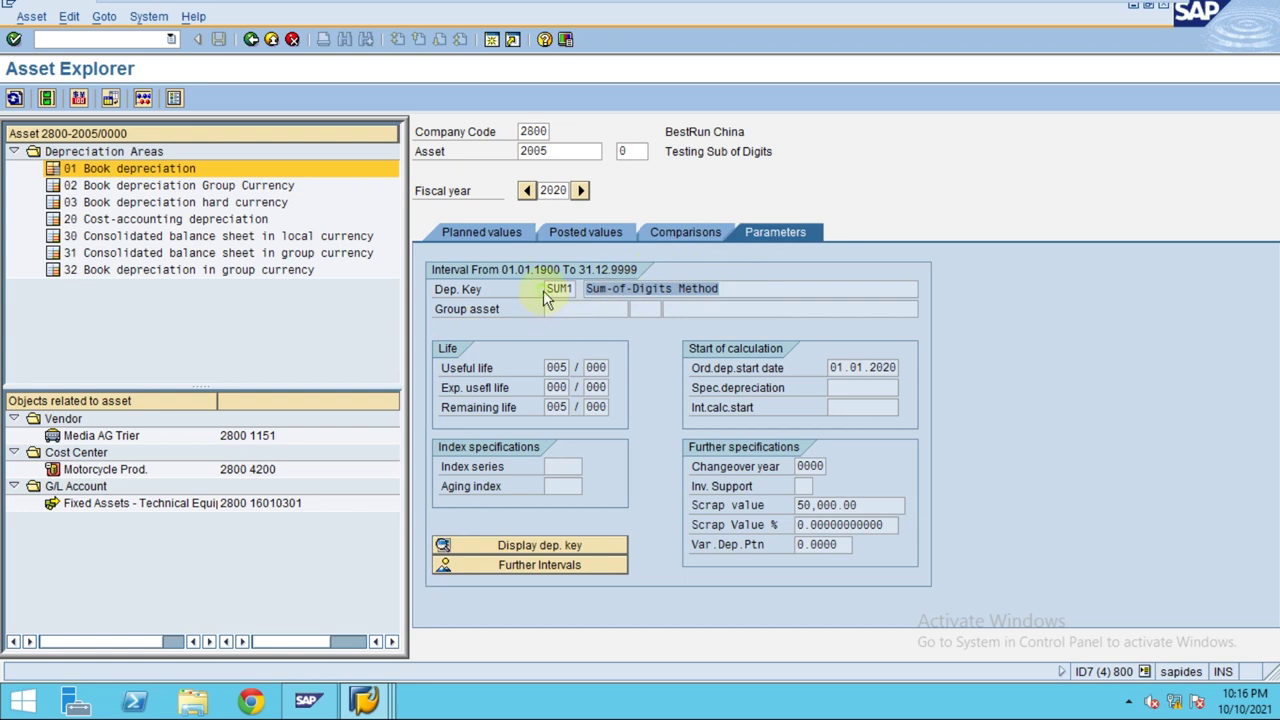
left_click_drag(545, 298, 586, 289)
mouse_move(740, 8)
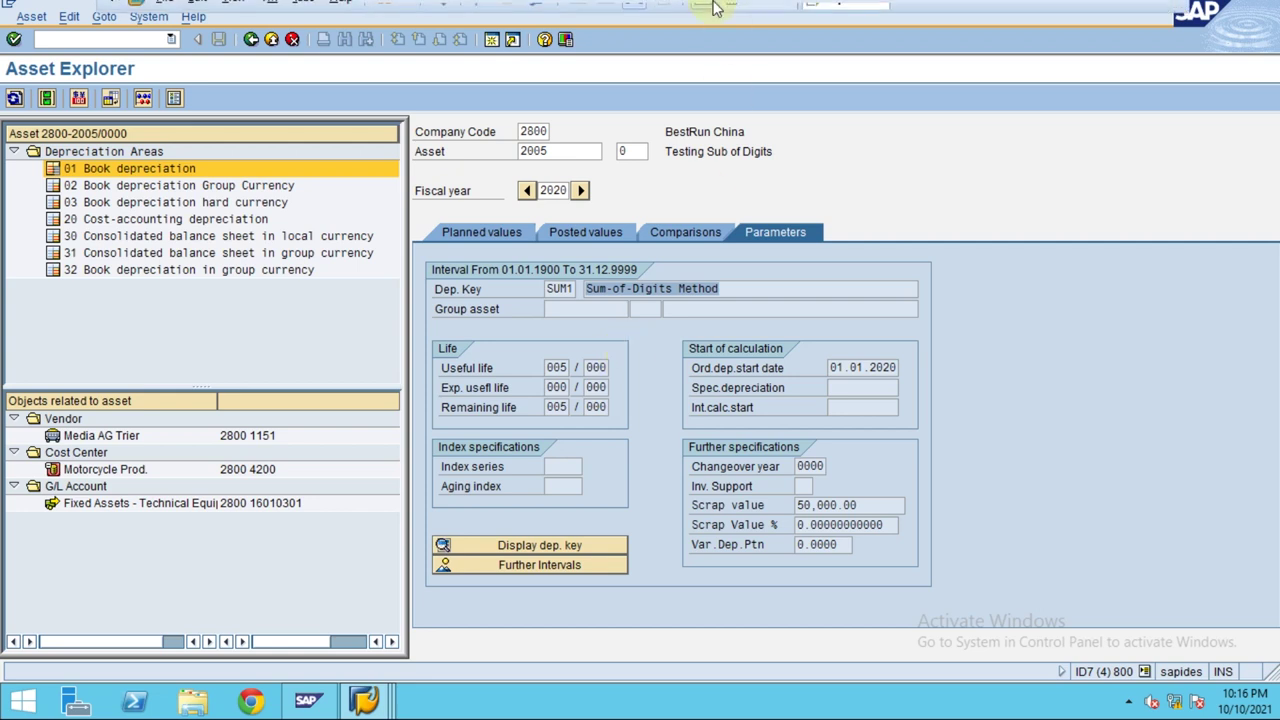
left_click(810, 12)
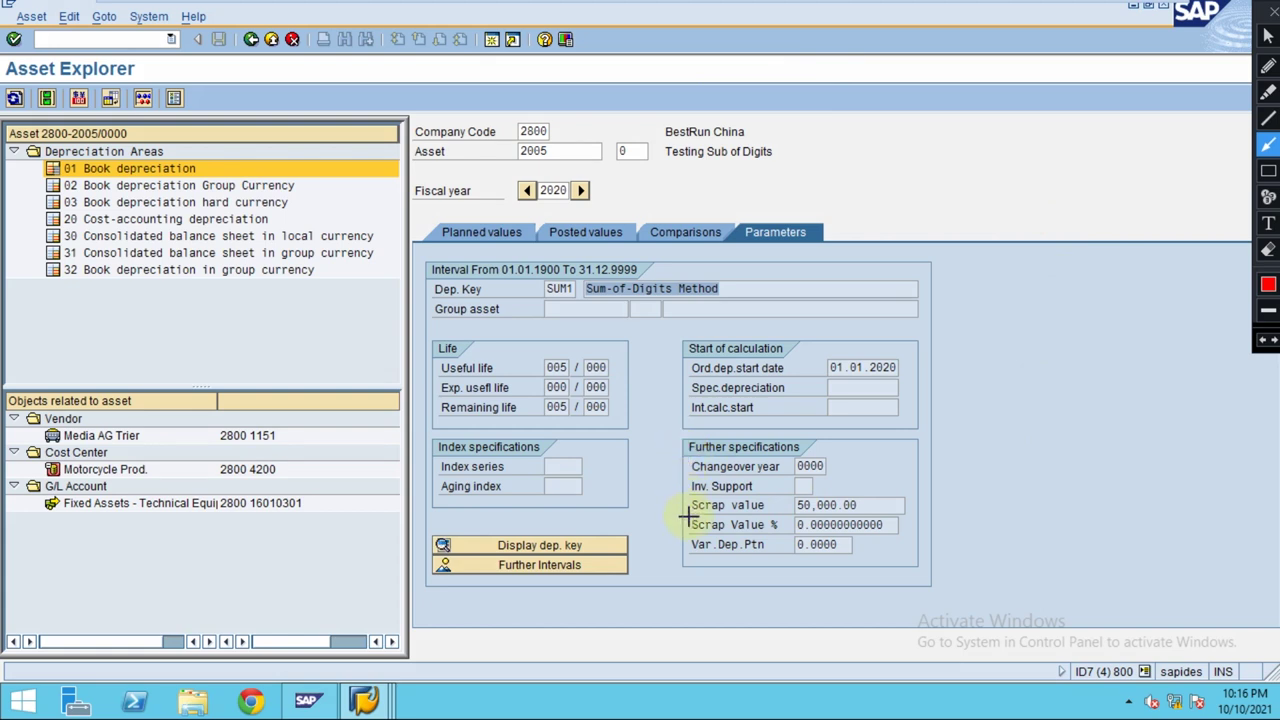
mouse_move(684, 494)
left_mouse_down()
mouse_move(722, 524)
mouse_move(745, 522)
left_mouse_up()
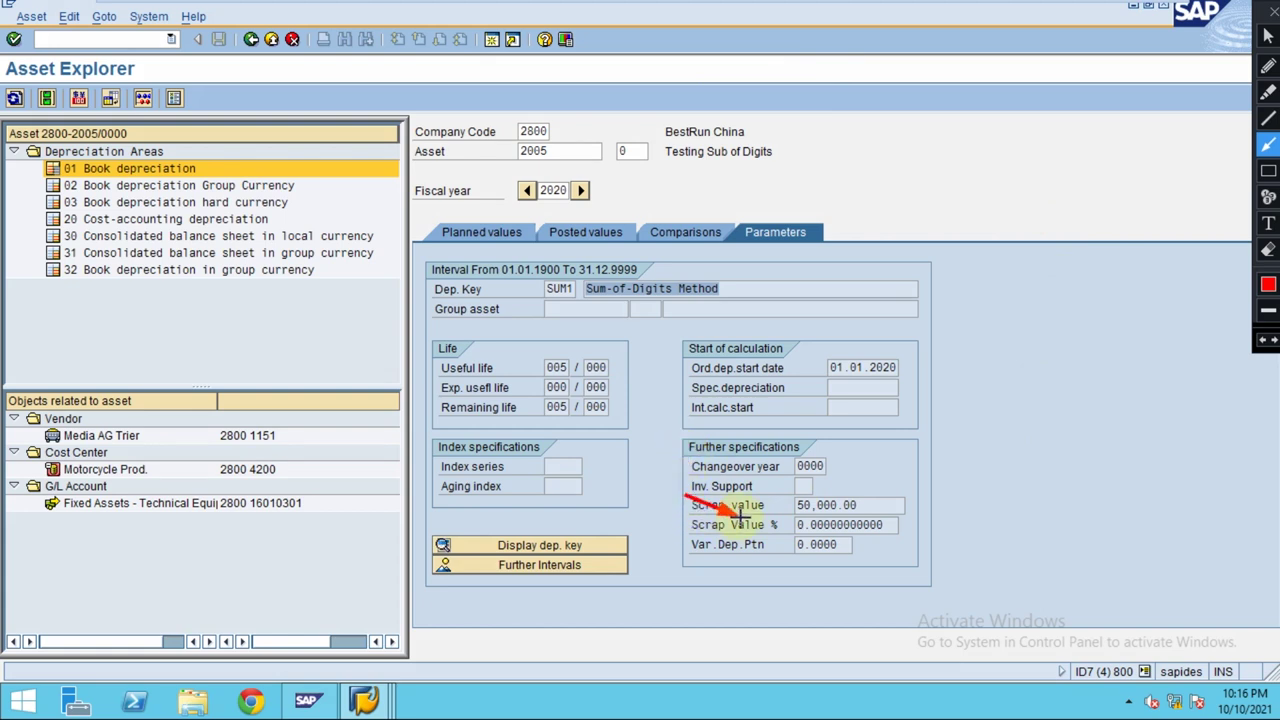
key("Escape")
- Outline the scrap value, ordinary depreciation start date, useful life and depreciation key with rectangles to review them, and clear the markings
mouse_move(805, 10)
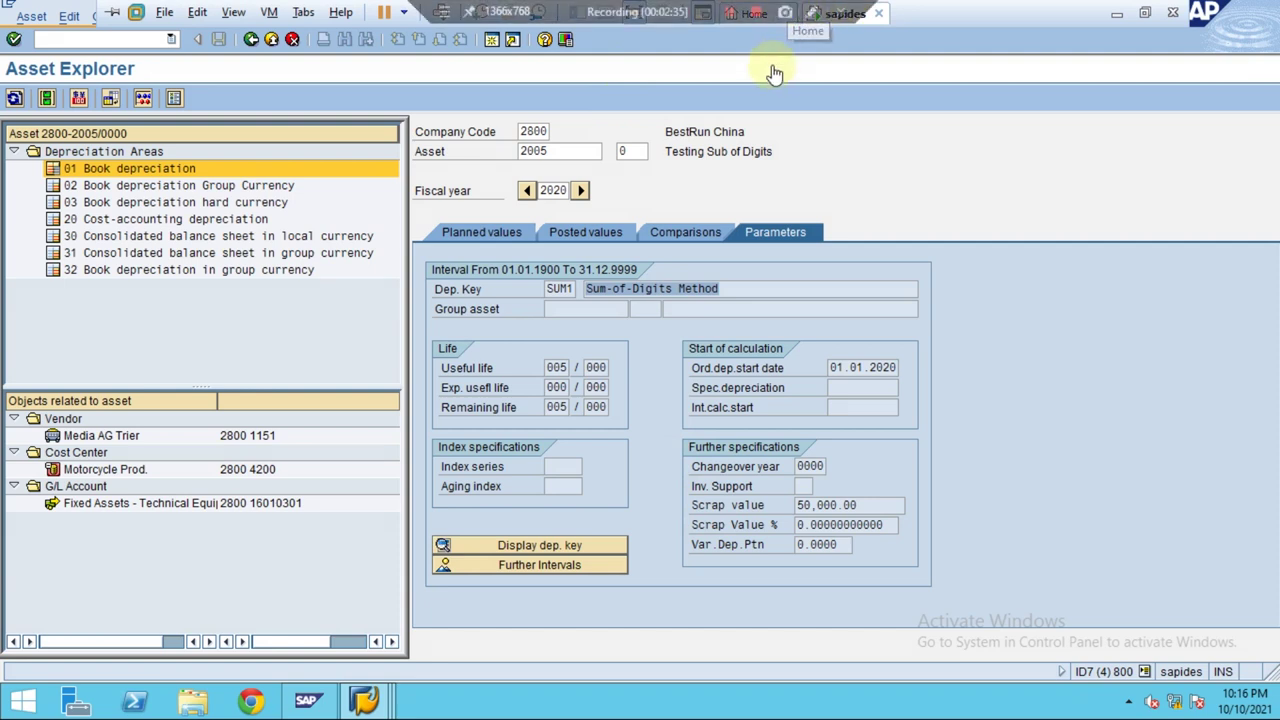
left_click(810, 12)
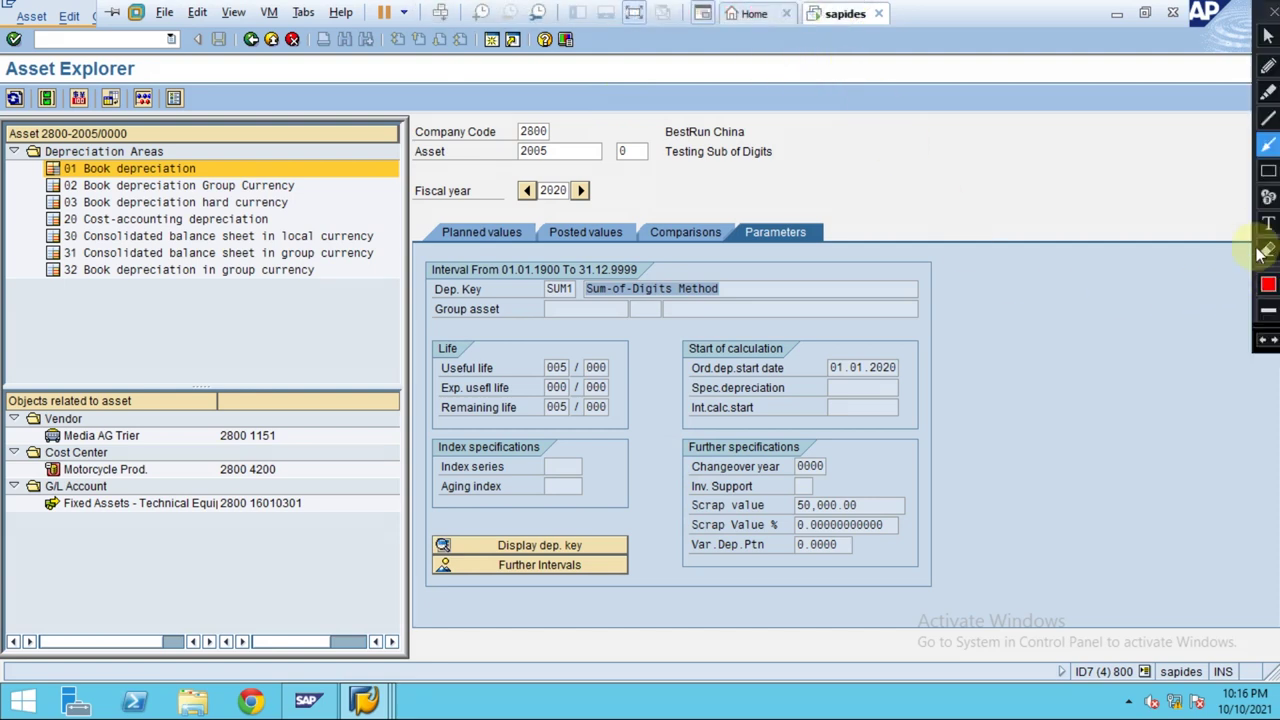
left_click(1268, 174)
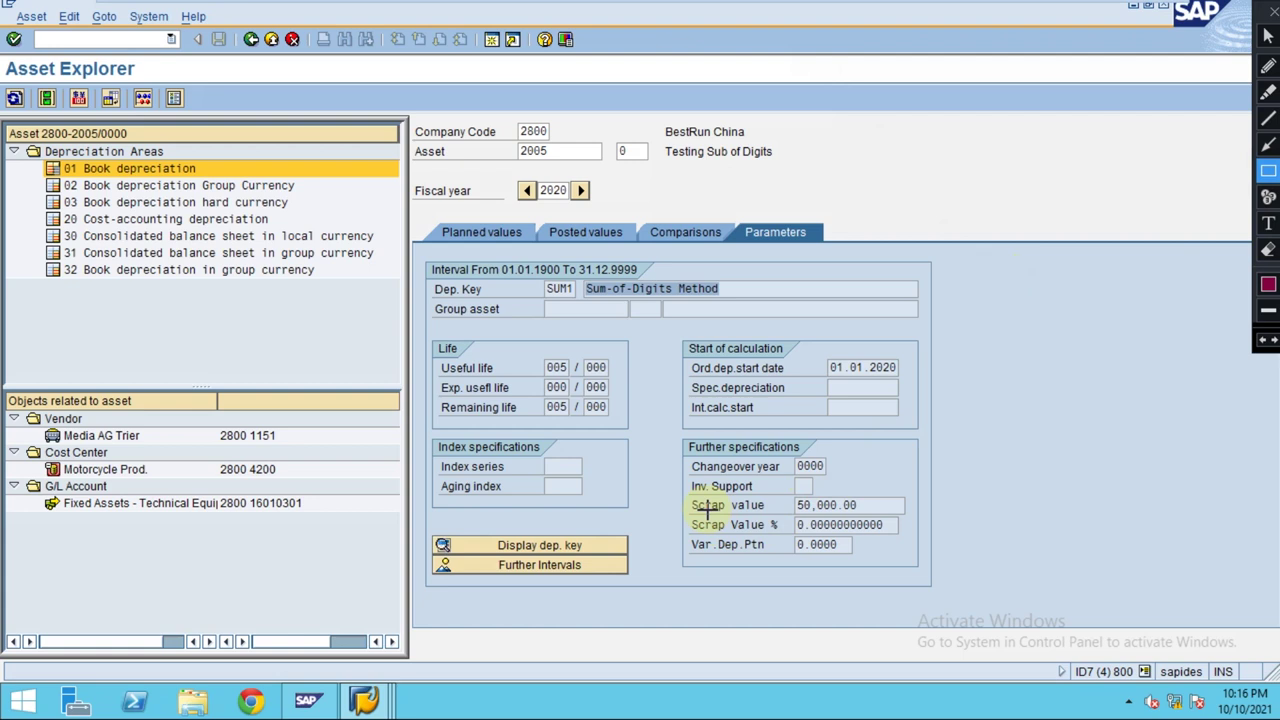
left_click_drag(680, 493, 878, 517)
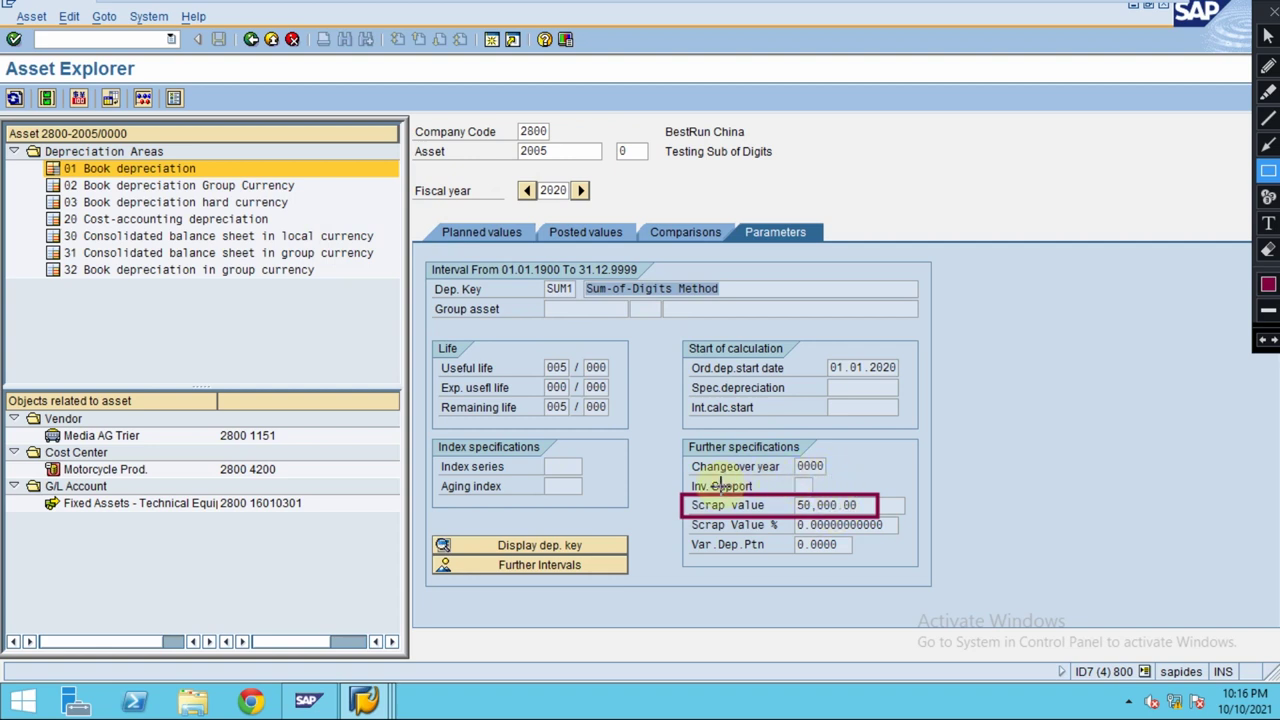
left_click_drag(678, 361, 910, 376)
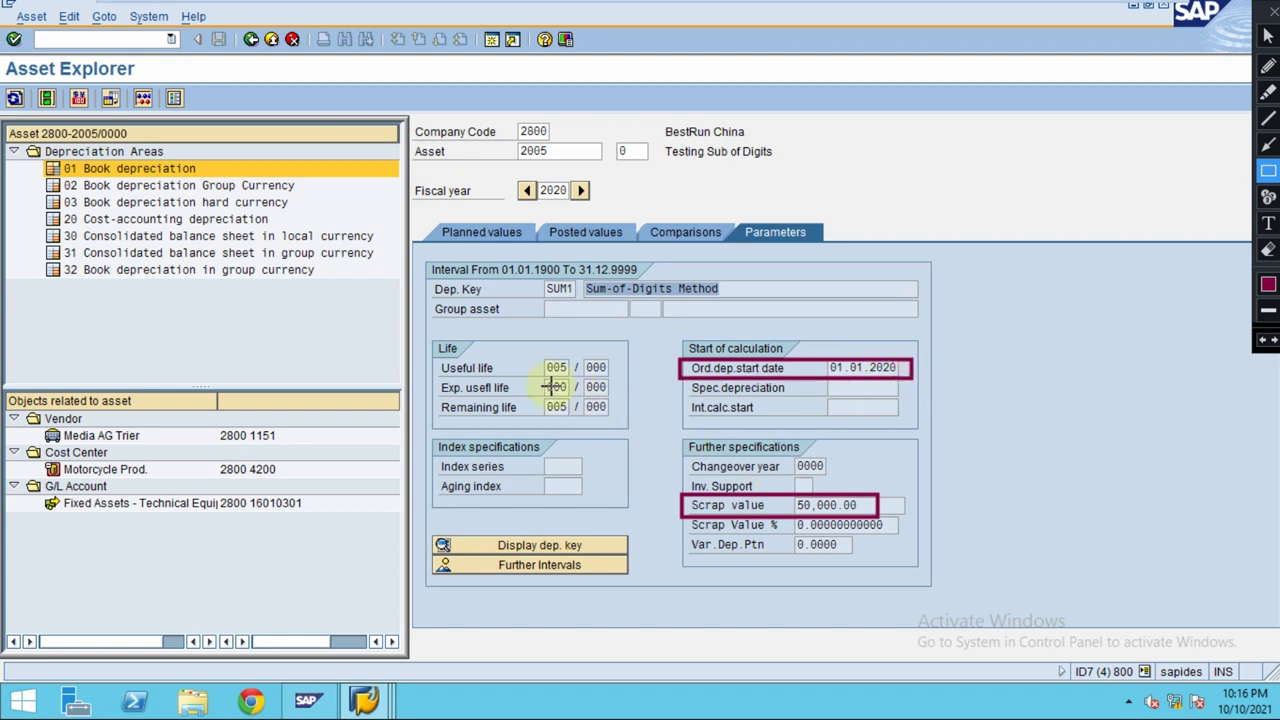
mouse_move(433, 357)
left_mouse_down()
mouse_move(460, 375)
mouse_move(614, 379)
left_mouse_up()
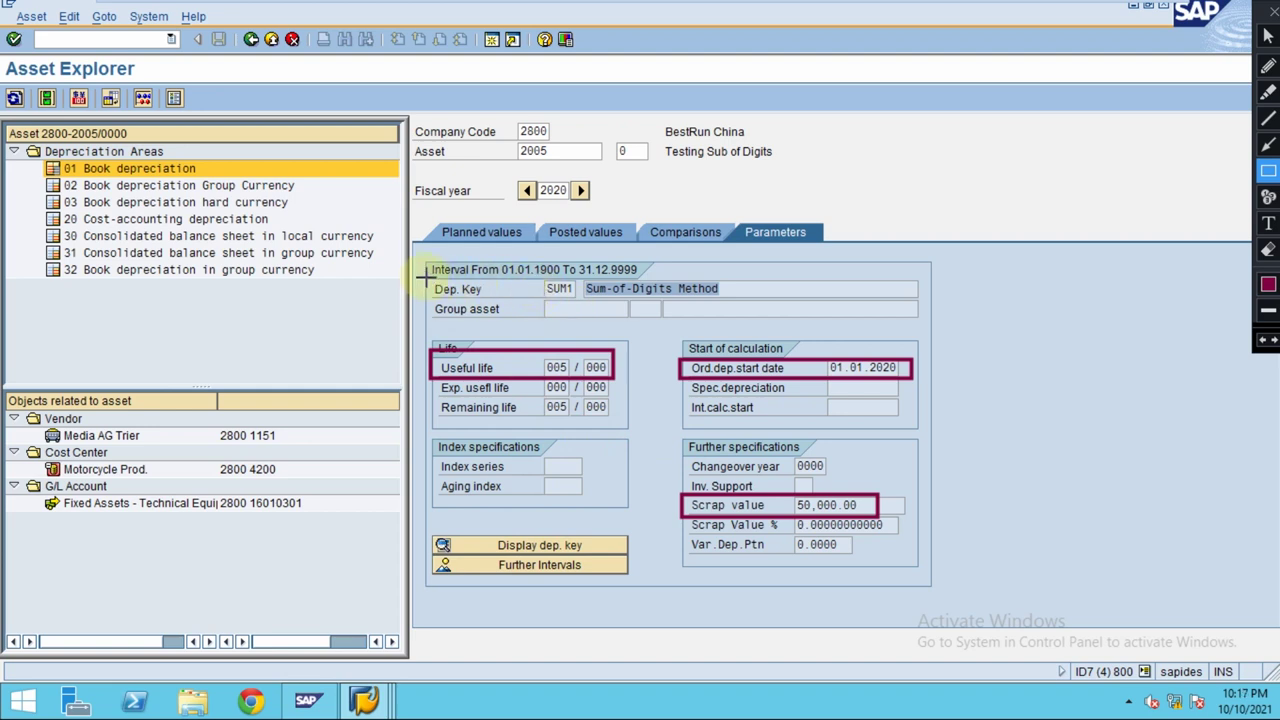
mouse_move(426, 276)
left_mouse_down()
mouse_move(716, 318)
mouse_move(731, 300)
left_mouse_up()
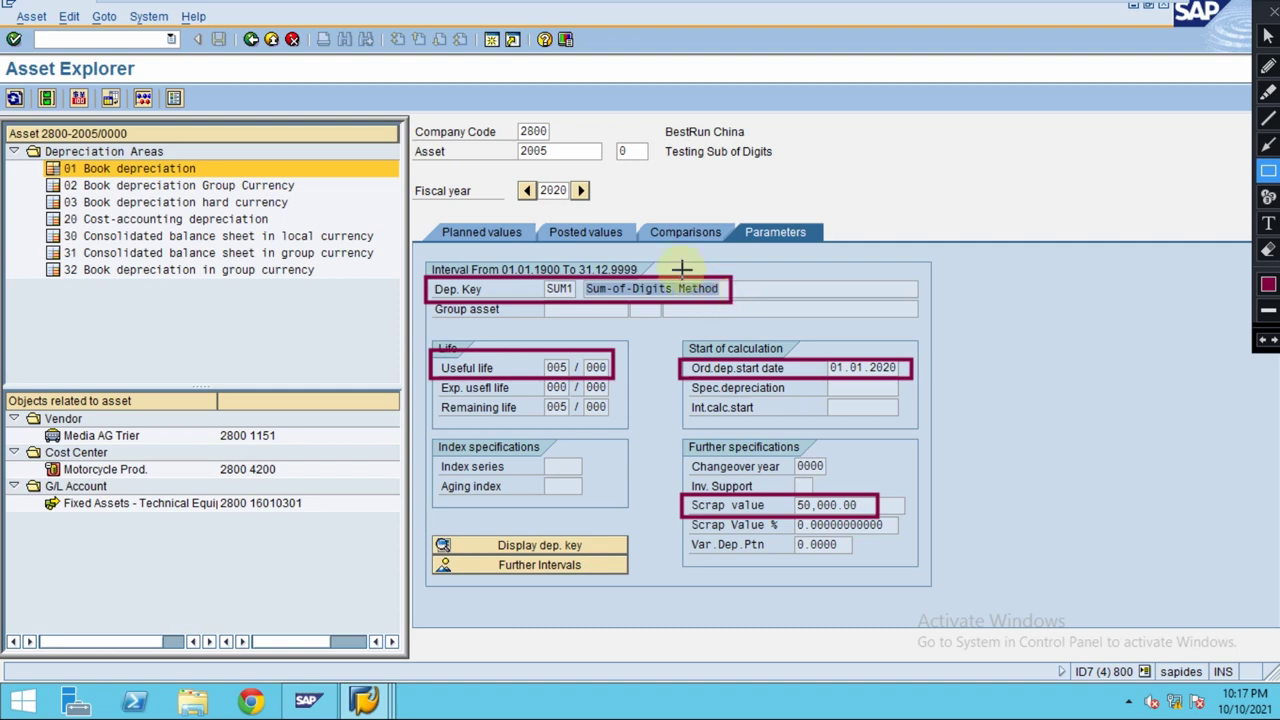
key("Escape")
- Review the yearly comparison and the 2020 planned values again, and show the posted values for fiscal year 2020
left_click(689, 232)
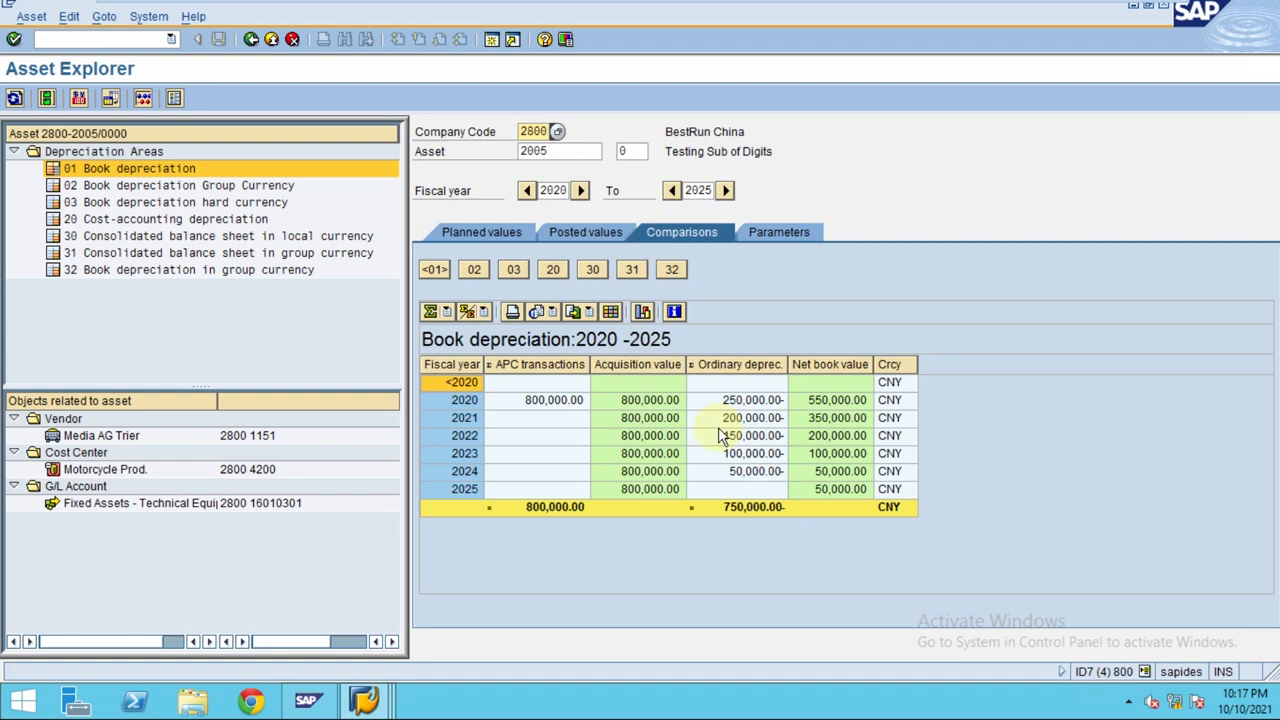
left_click(511, 232)
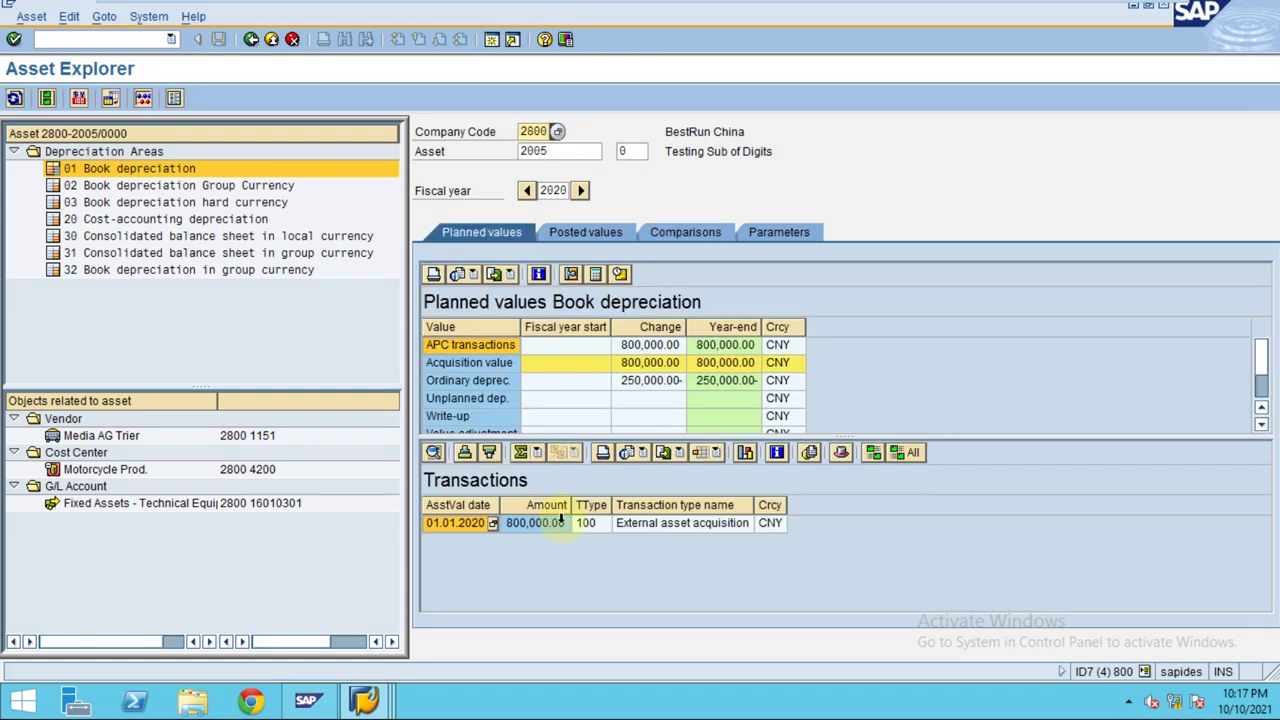
left_click(580, 235)
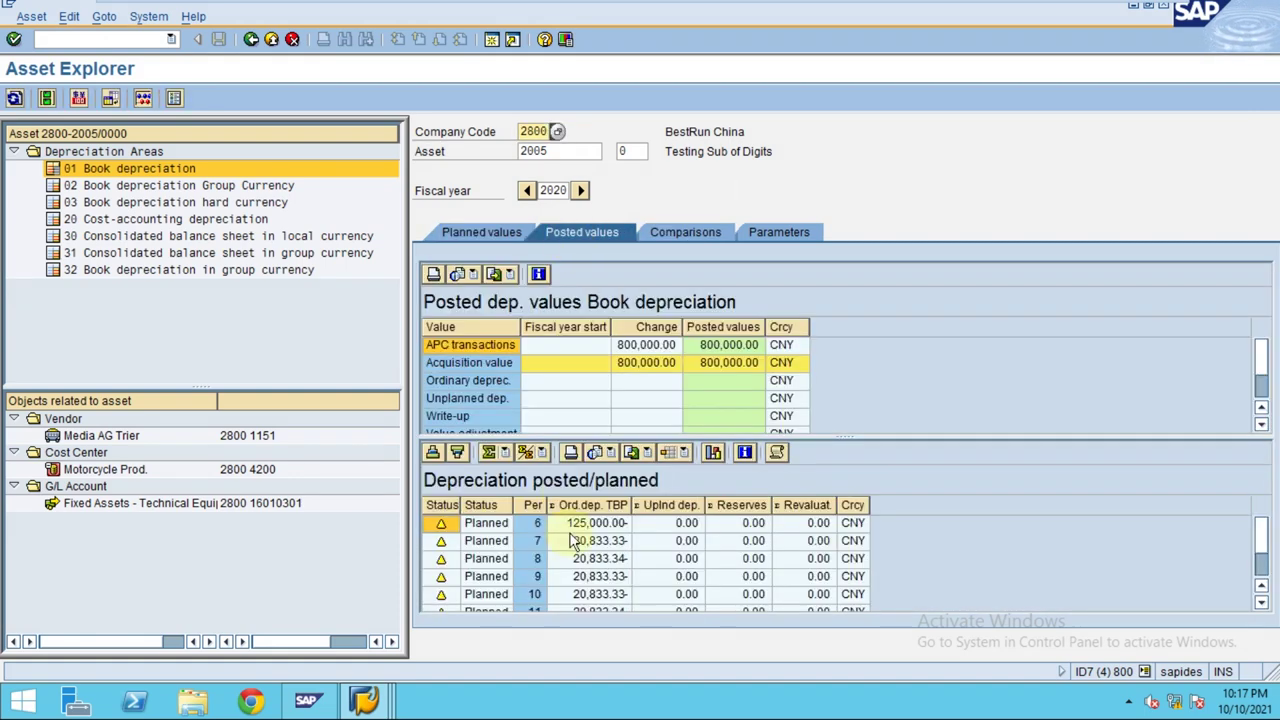
- Switch the posted values to fiscal year 2021 and examine the ordinary depreciation planned for periods 1 to 12
left_click(581, 191)
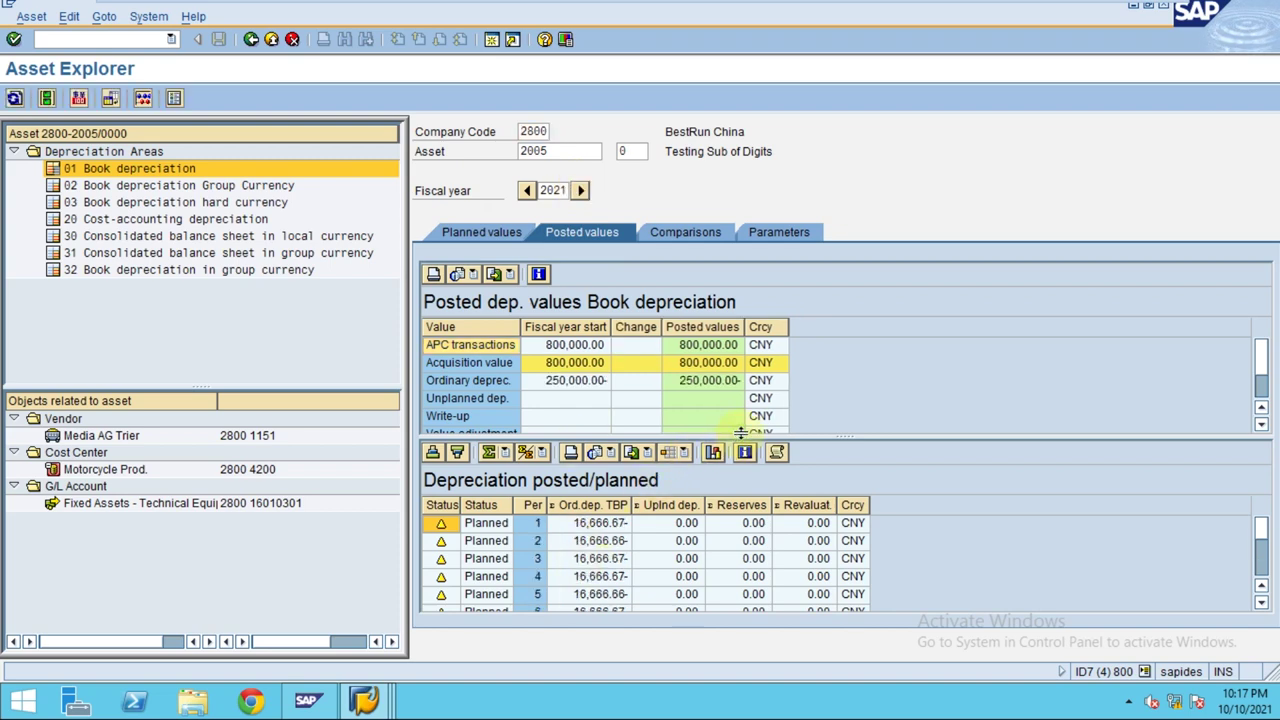
left_click_drag(795, 437, 798, 401)
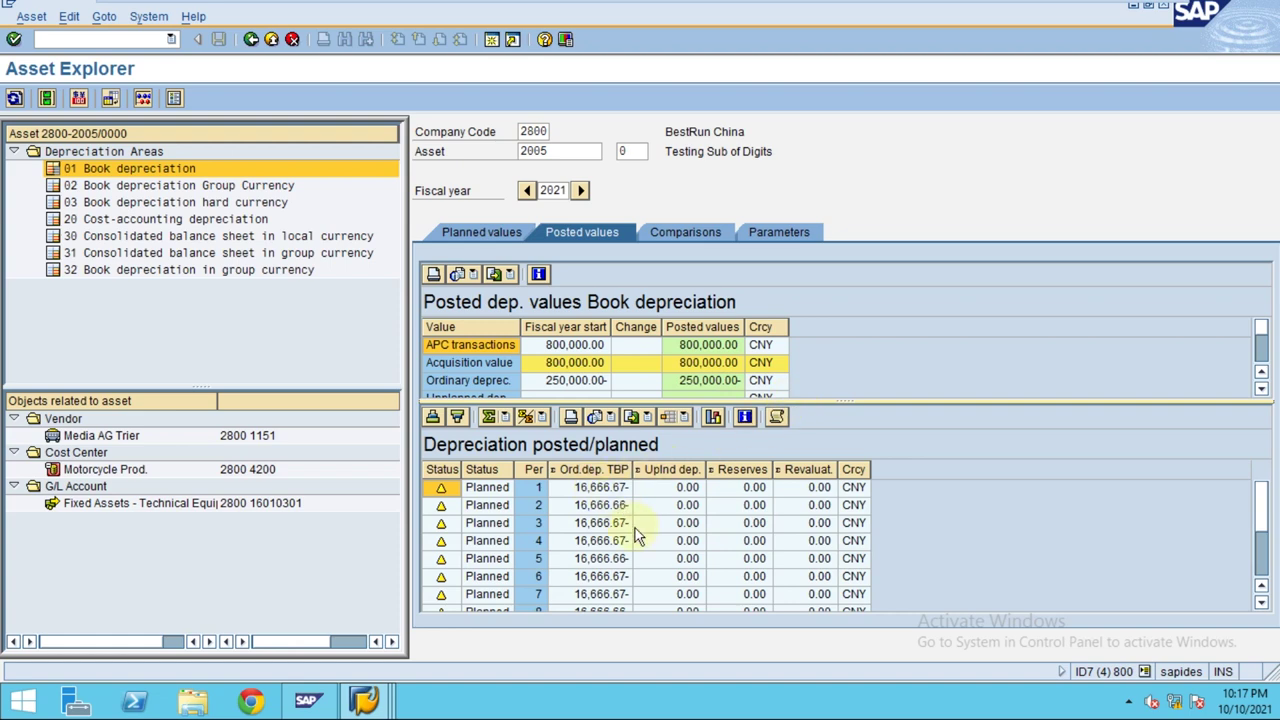
scroll(637, 537, "down", 2)
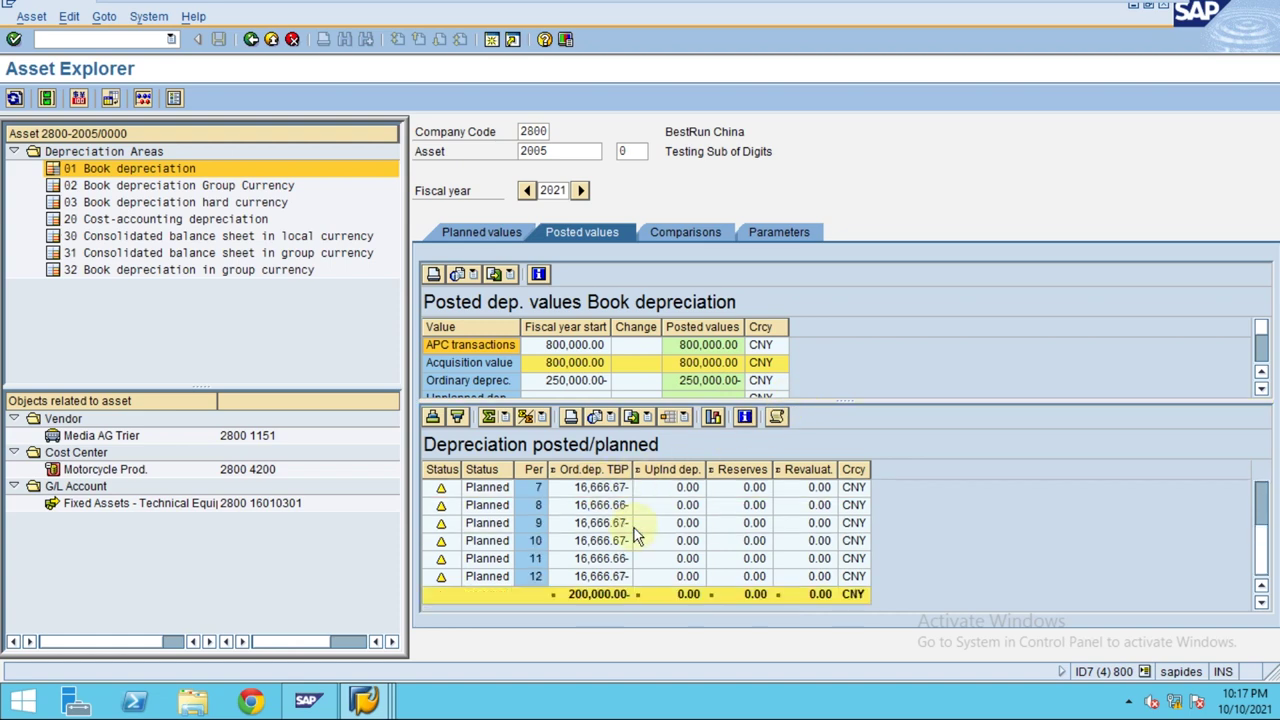
- Return the posted values to fiscal year 2020 and examine the ordinary depreciation planned for periods 6 to 12 and its total
left_click(524, 192)
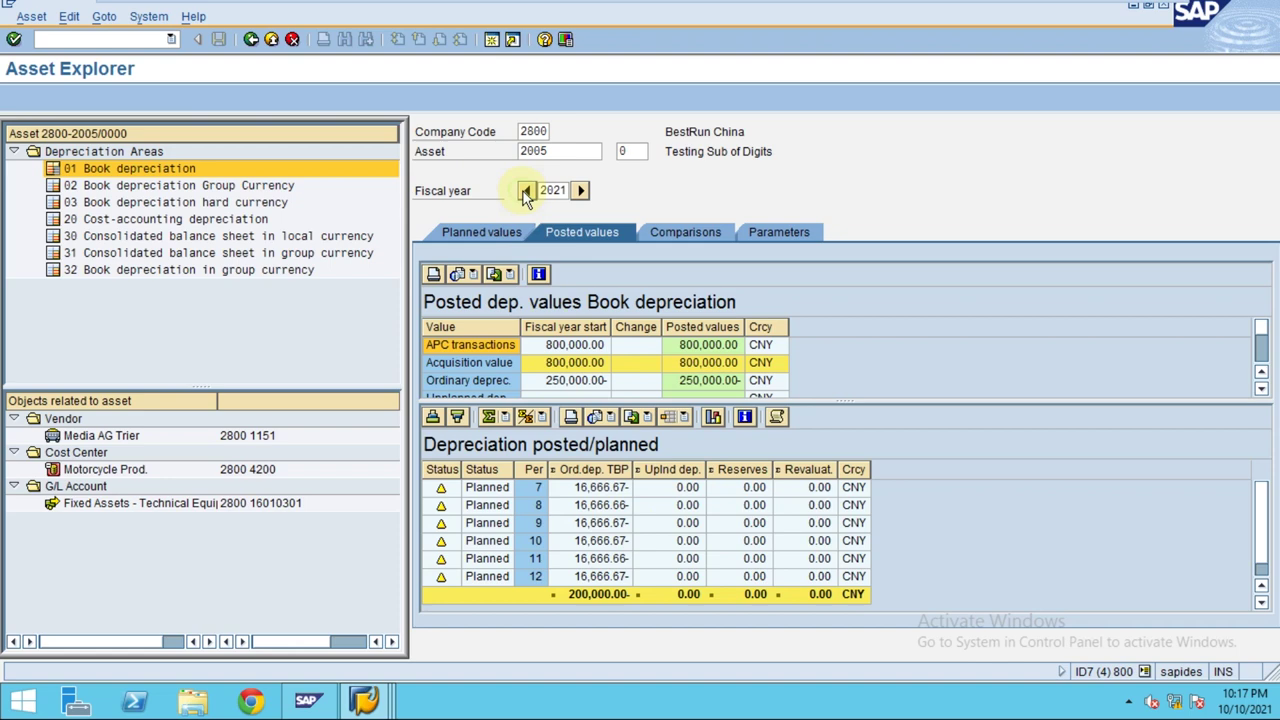
left_click_drag(840, 403, 836, 358)
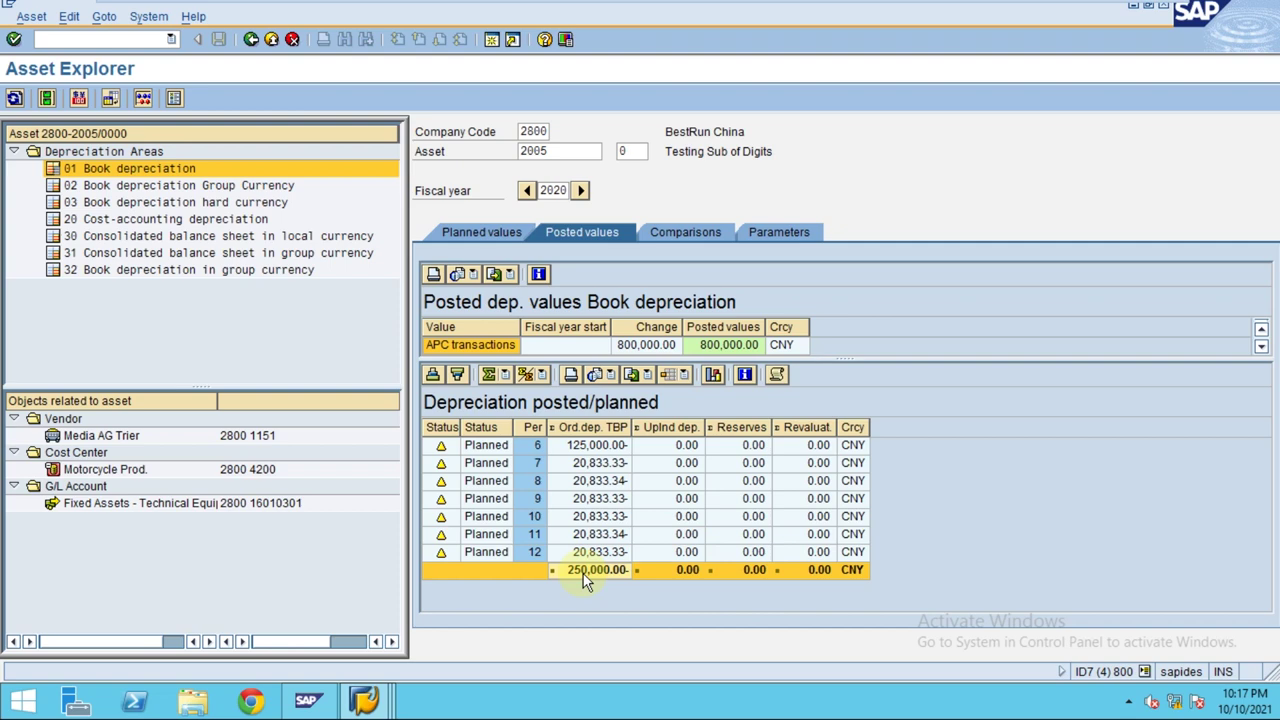
left_click(590, 480)
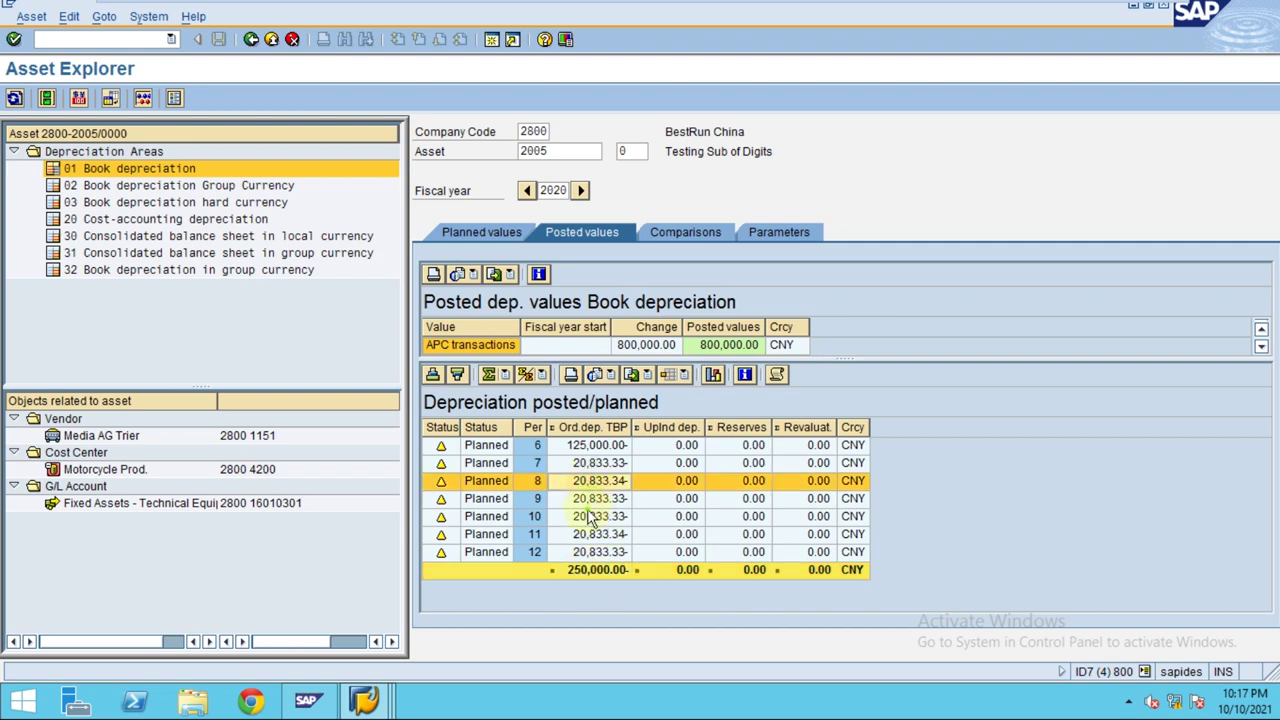
left_click(594, 534)
- Check the 2021 posted values down to the total planned depreciation again, and try to advance to the following fiscal year
left_click(580, 190)
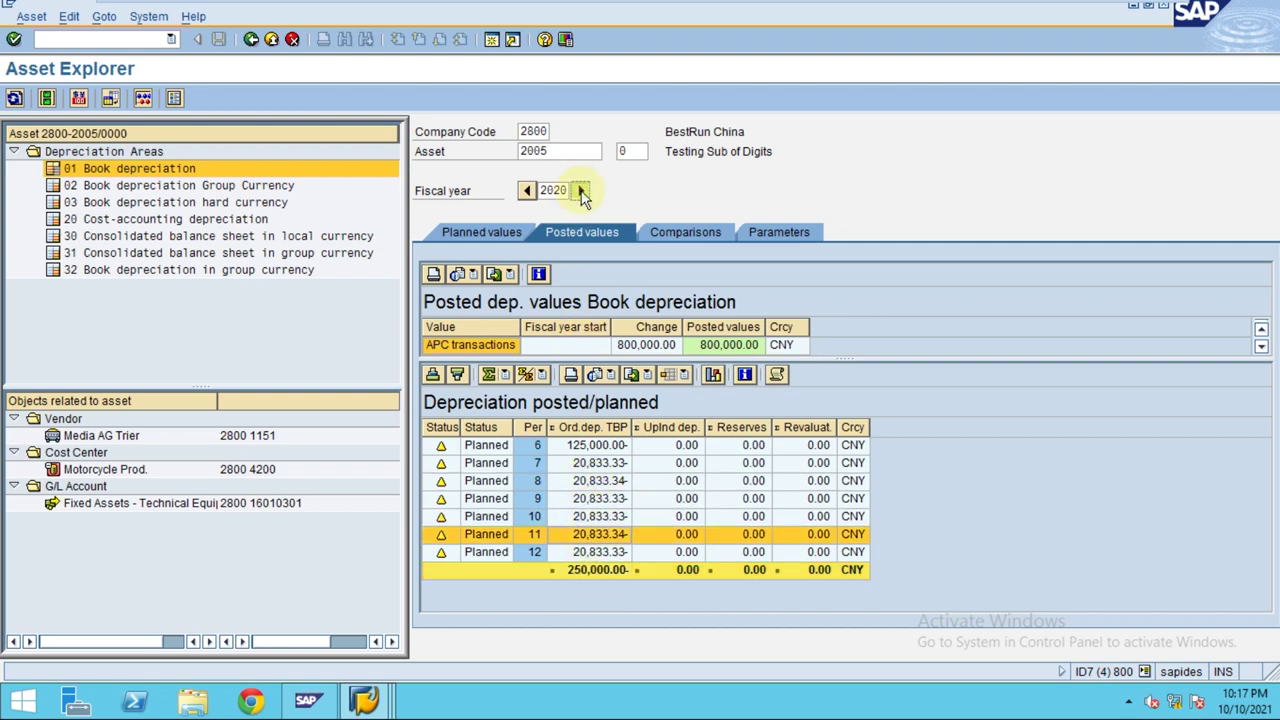
left_click(650, 497)
scroll(652, 510, "down", 2)
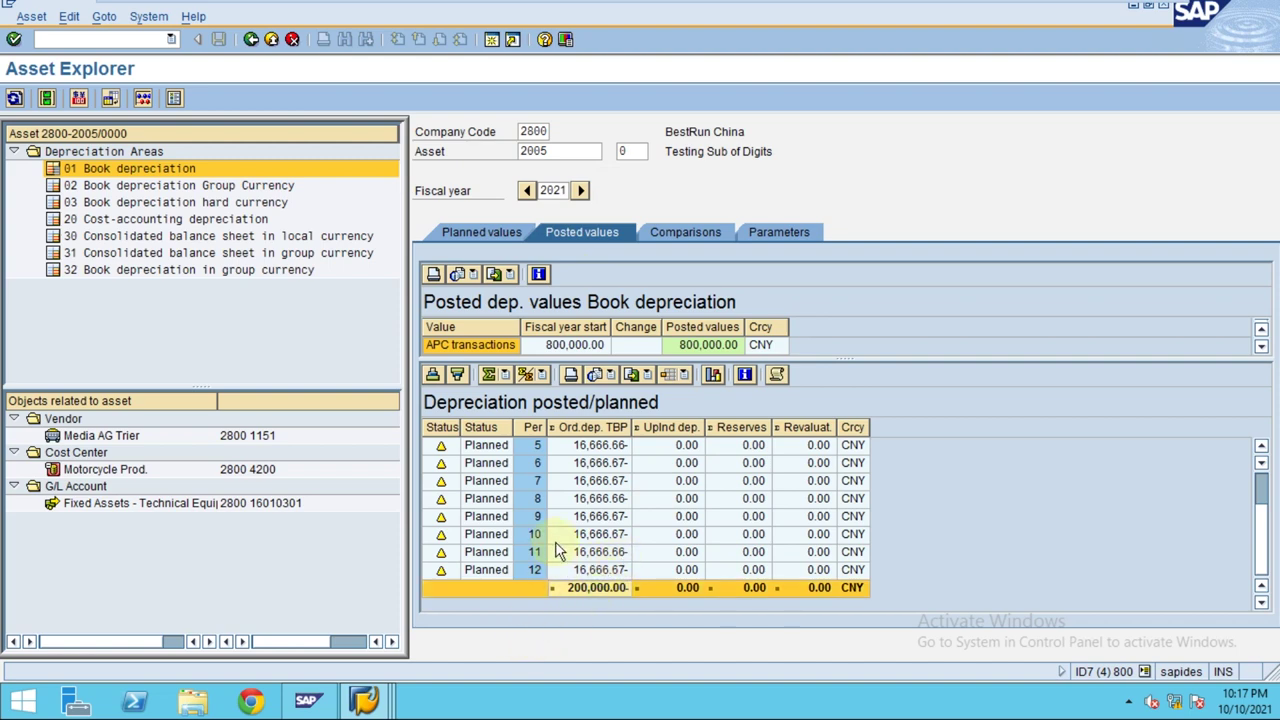
left_click(582, 191)
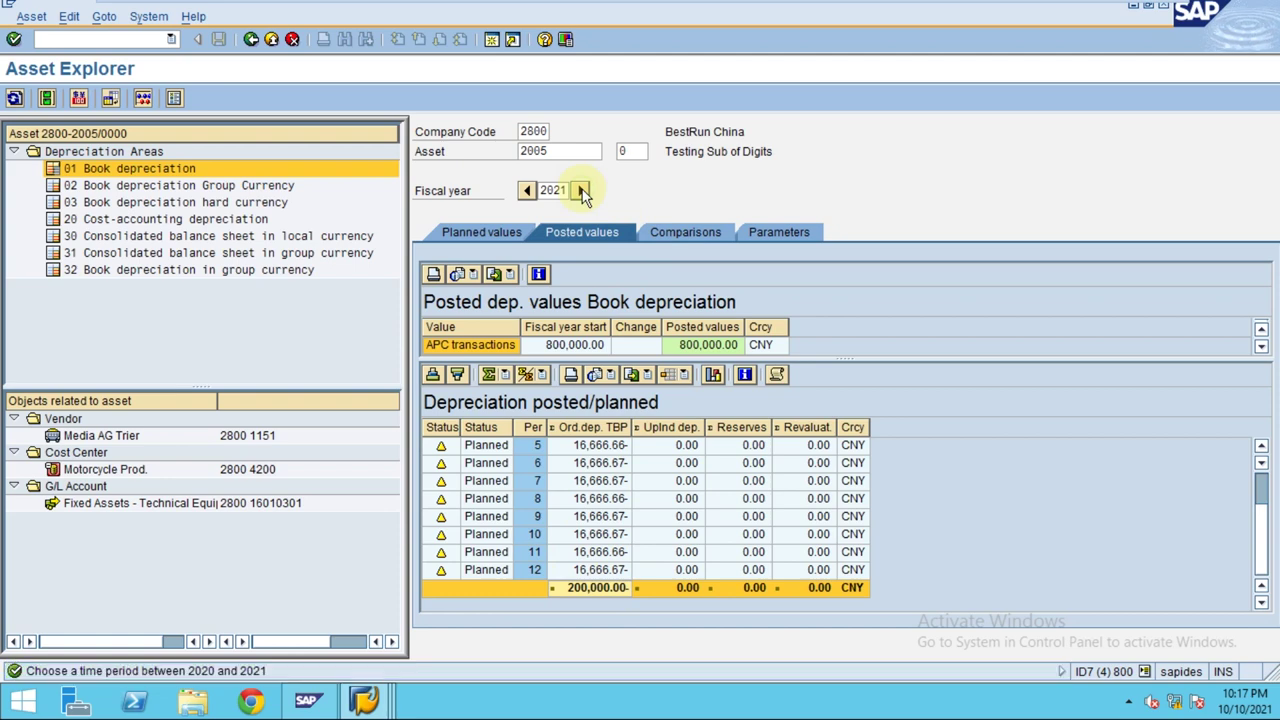
- Show the yearly comparison with the start year set to 2020 and examine book depreciation through 2025
left_click(688, 234)
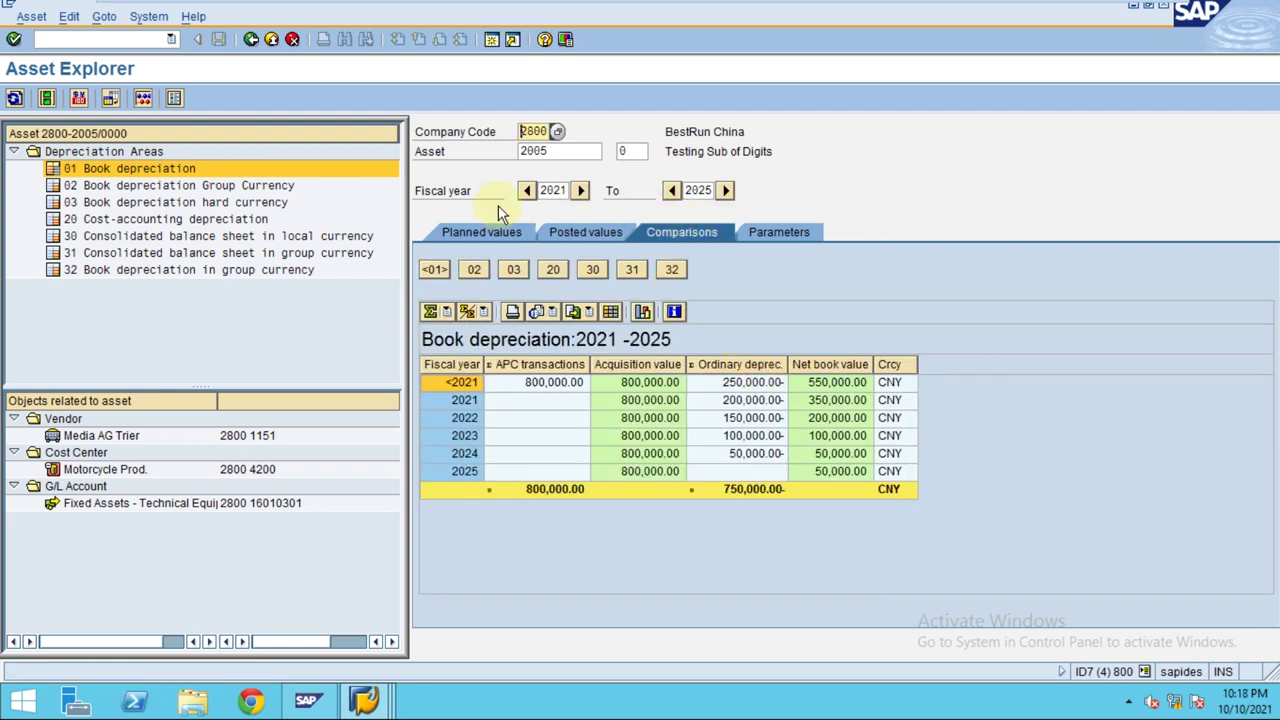
left_click(527, 191)
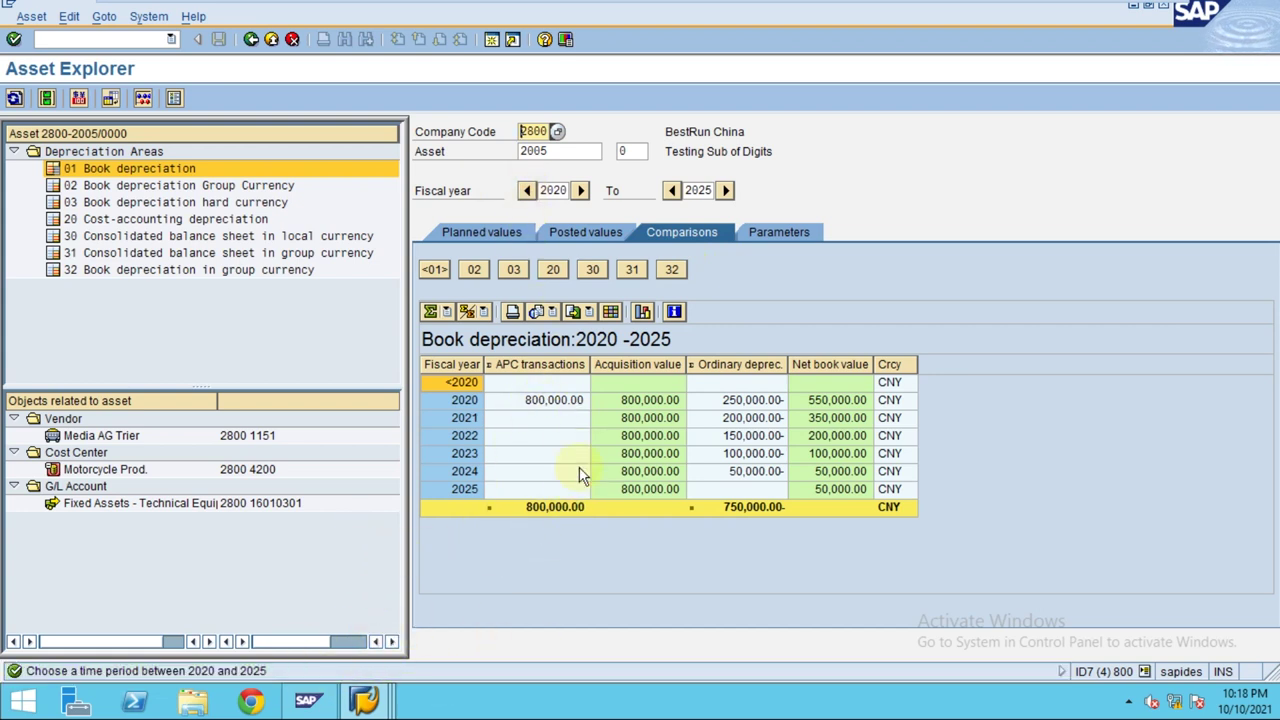
mouse_move(588, 8)
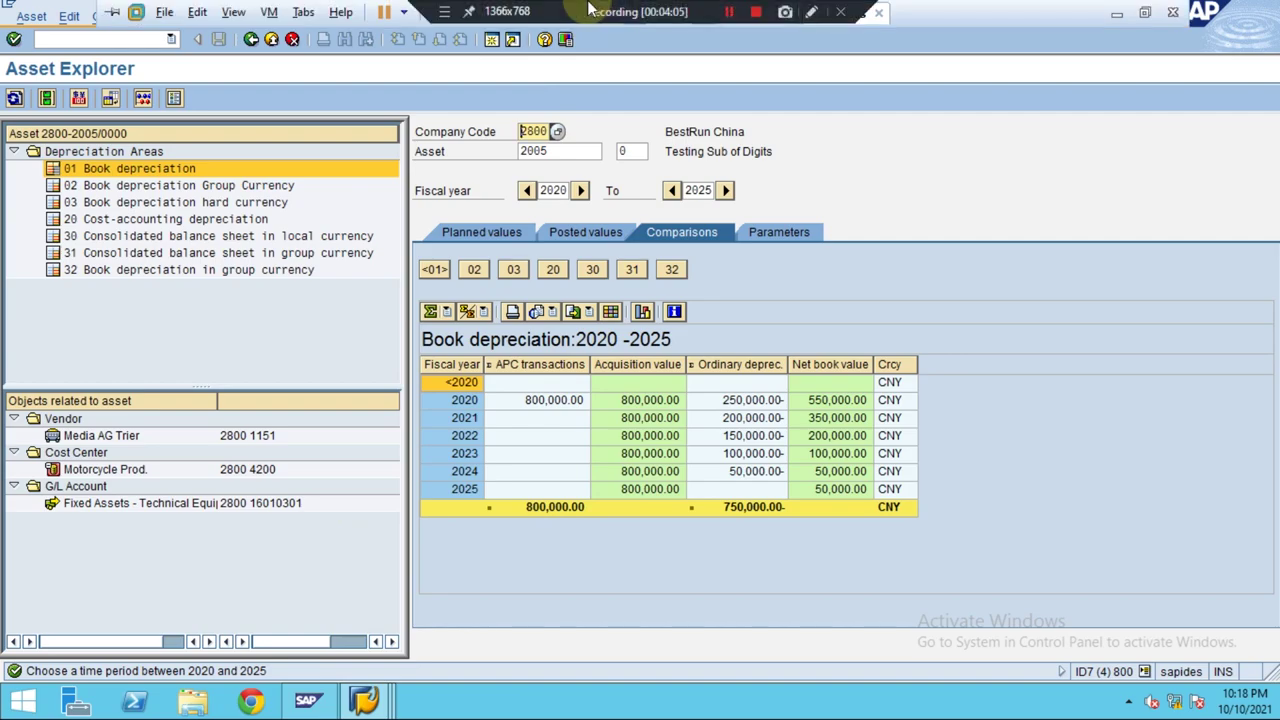